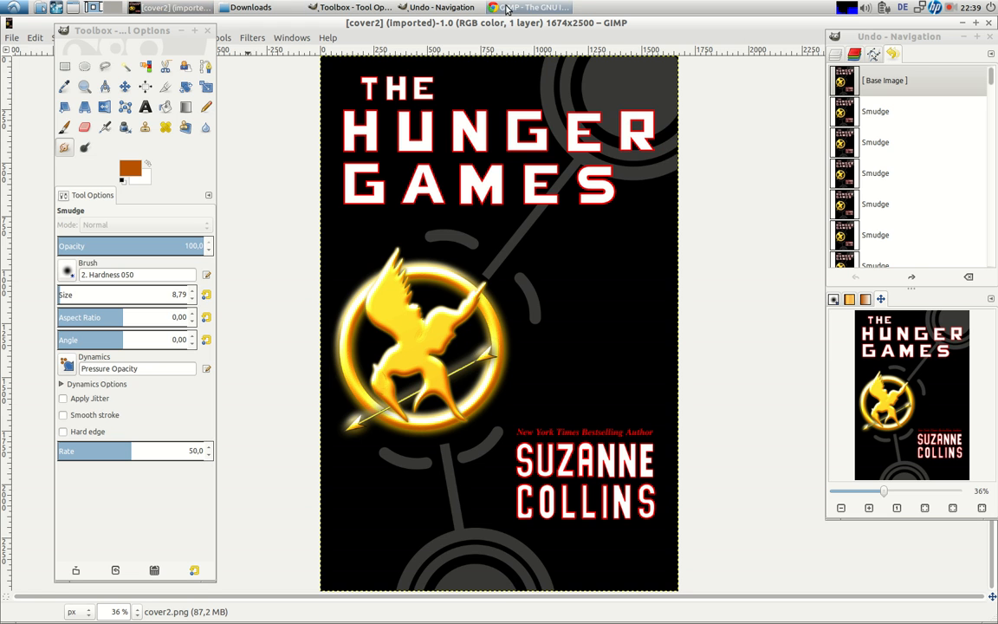
# View the GIMP website in the browser, and close the browser window.
pyautogui.hotkey('alt', 'Tab')
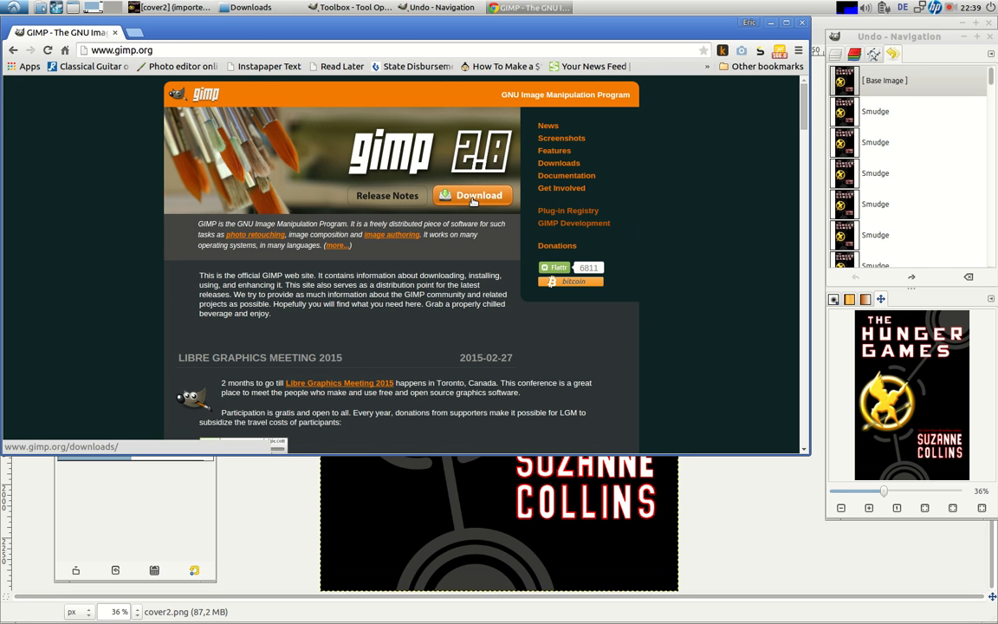
pyautogui.click(801, 24)
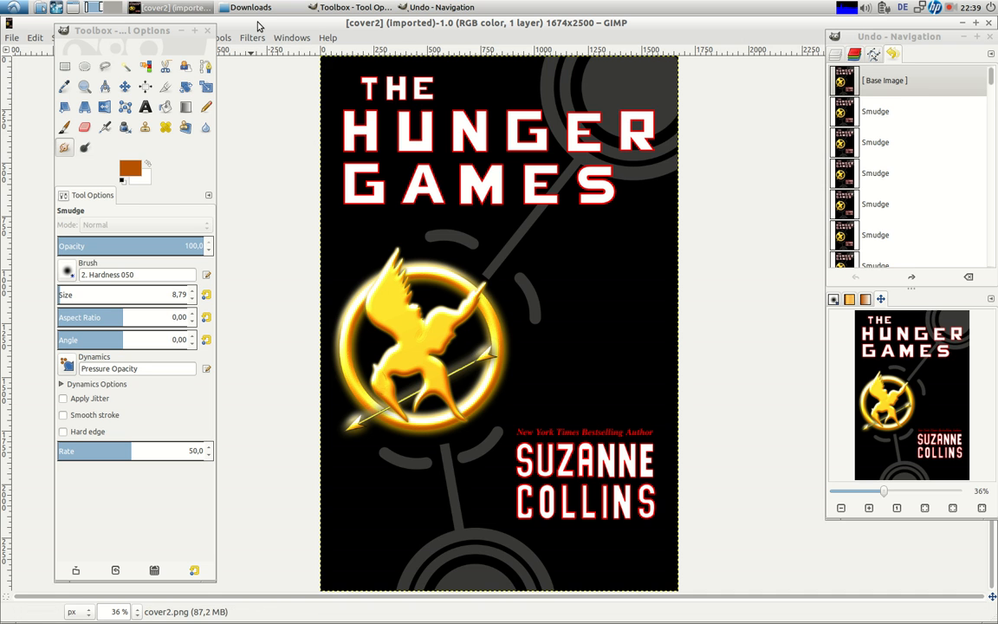
# Open Hunger_games.jpg from the Downloads folder in the image viewer, enlarge the viewer window and magnify the cover to 252%.
pyautogui.click(228, 10)
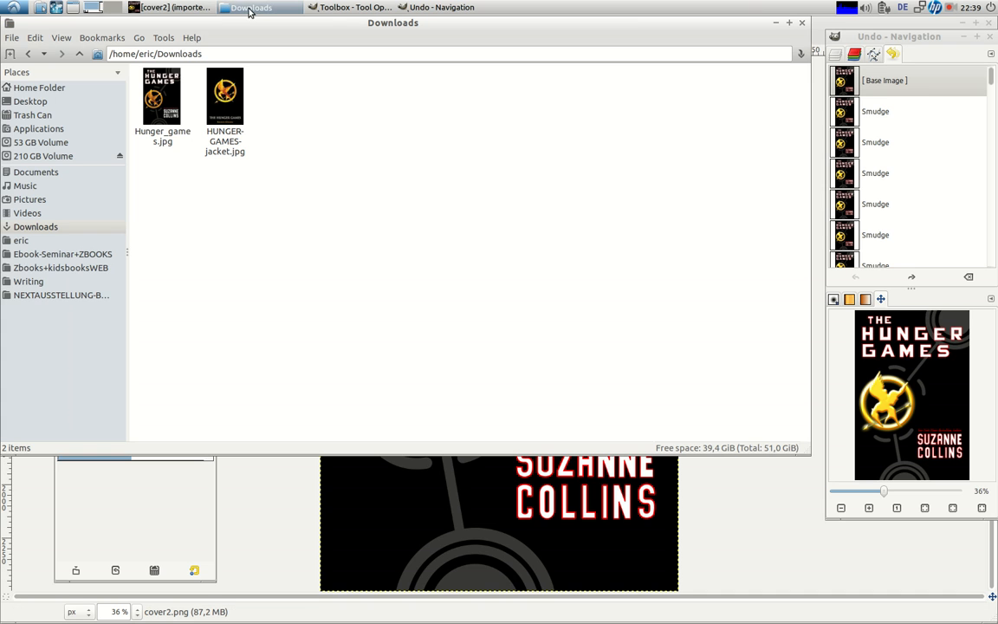
pyautogui.click(163, 109)
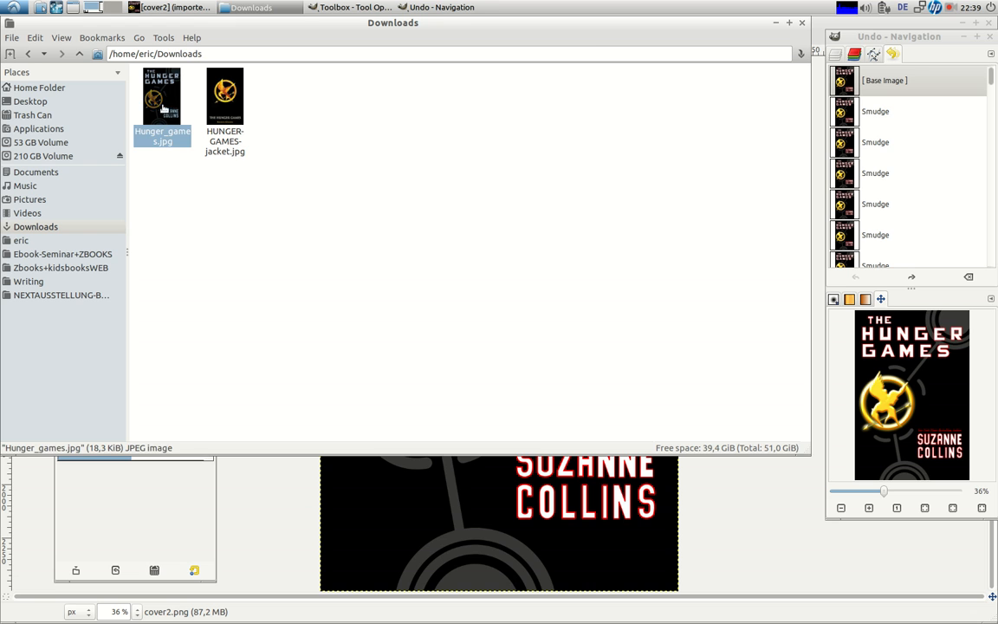
pyautogui.doubleClick(163, 99)
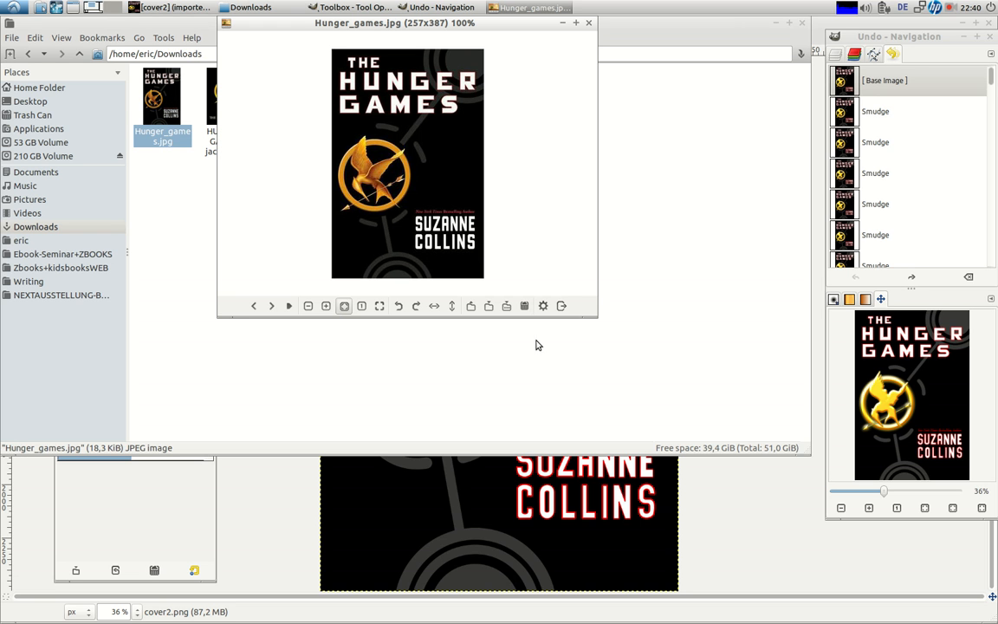
pyautogui.moveTo(596, 322); pyautogui.dragTo(827, 604)
pyautogui.click(479, 598)
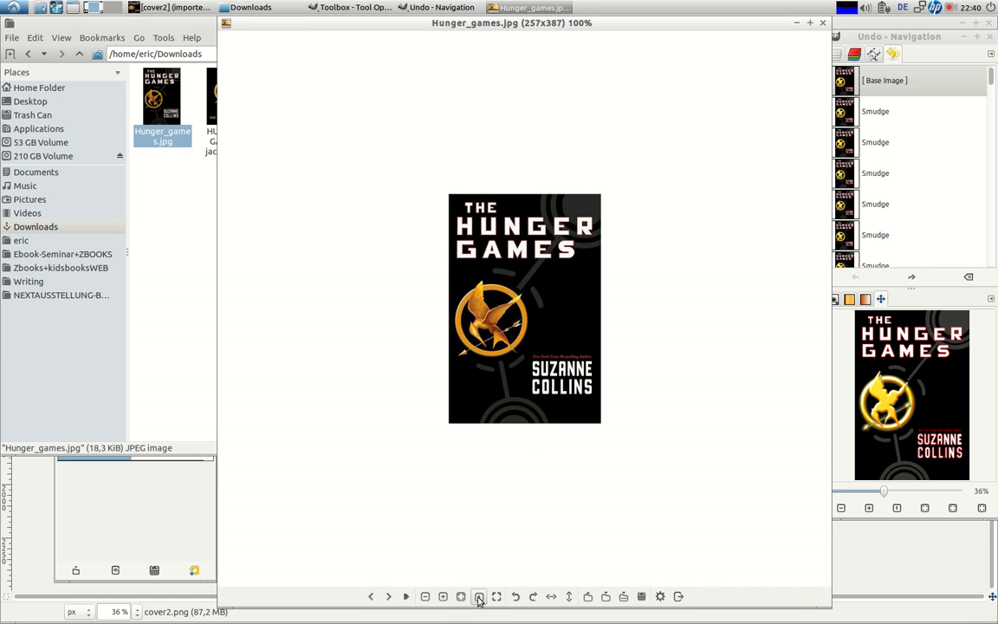
pyautogui.click(444, 597)
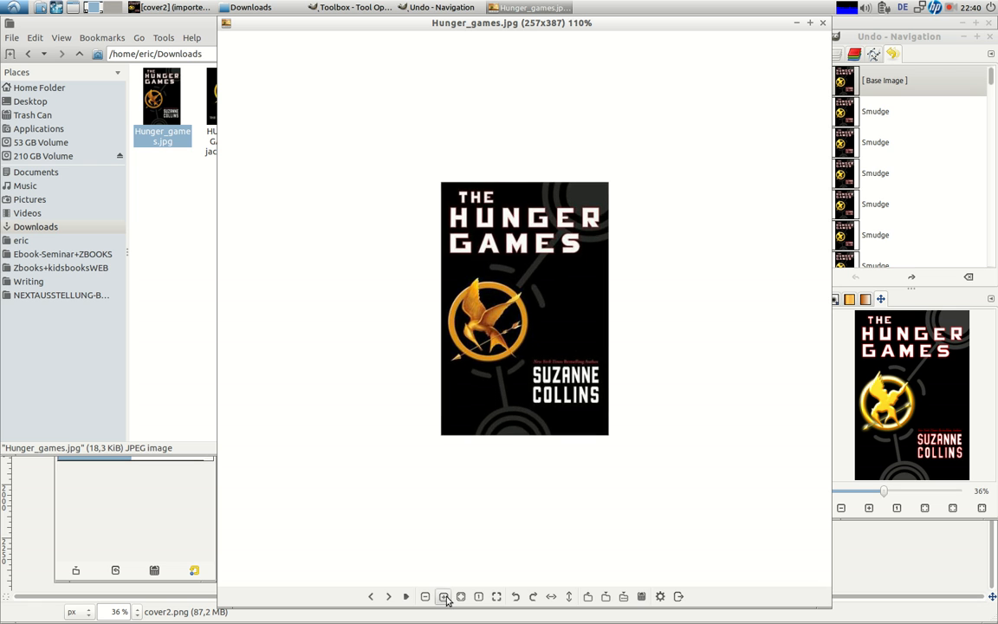
pyautogui.click(446, 598)
pyautogui.click(446, 598)
pyautogui.click(446, 597)
pyautogui.click(446, 597)
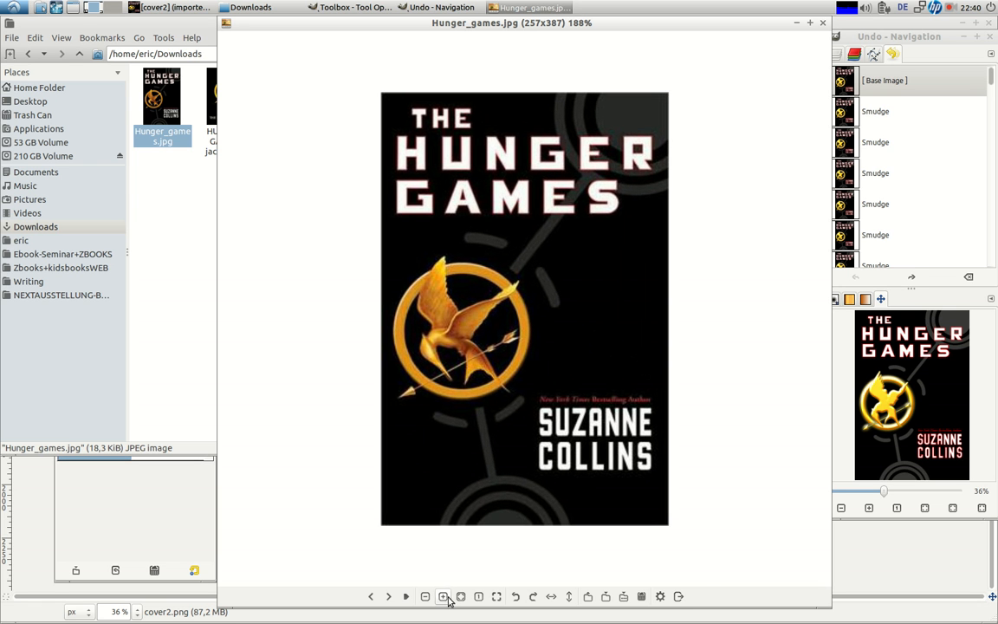
pyautogui.click(446, 597)
pyautogui.click(446, 598)
pyautogui.click(446, 598)
pyautogui.click(446, 598)
pyautogui.click(446, 597)
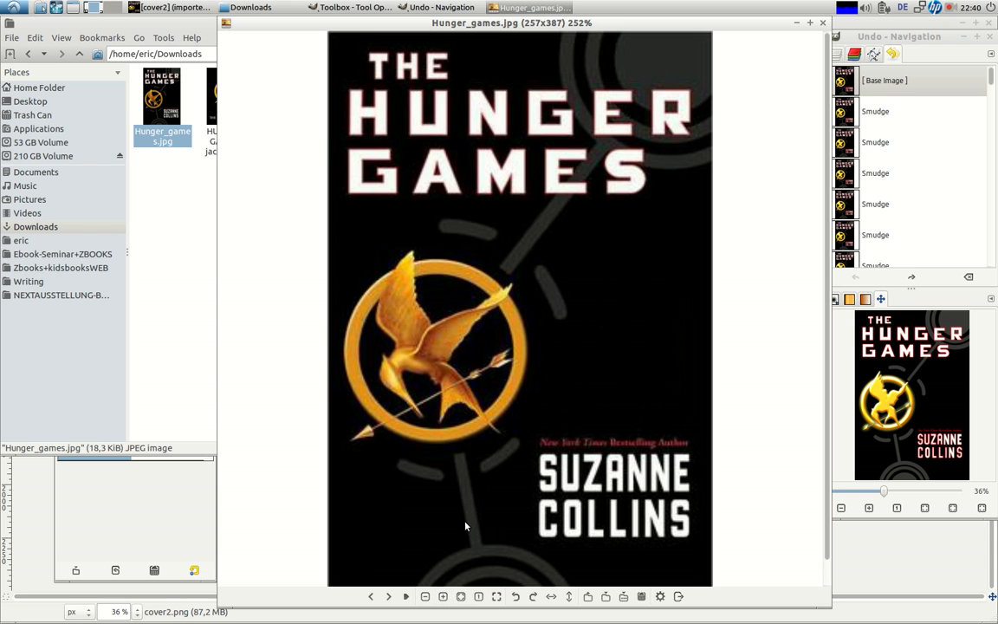
# View HUNGER-GAMES-jacket.jpg fitted to the viewer window, and return to the cover2 image in GIMP.
pyautogui.click(388, 596)
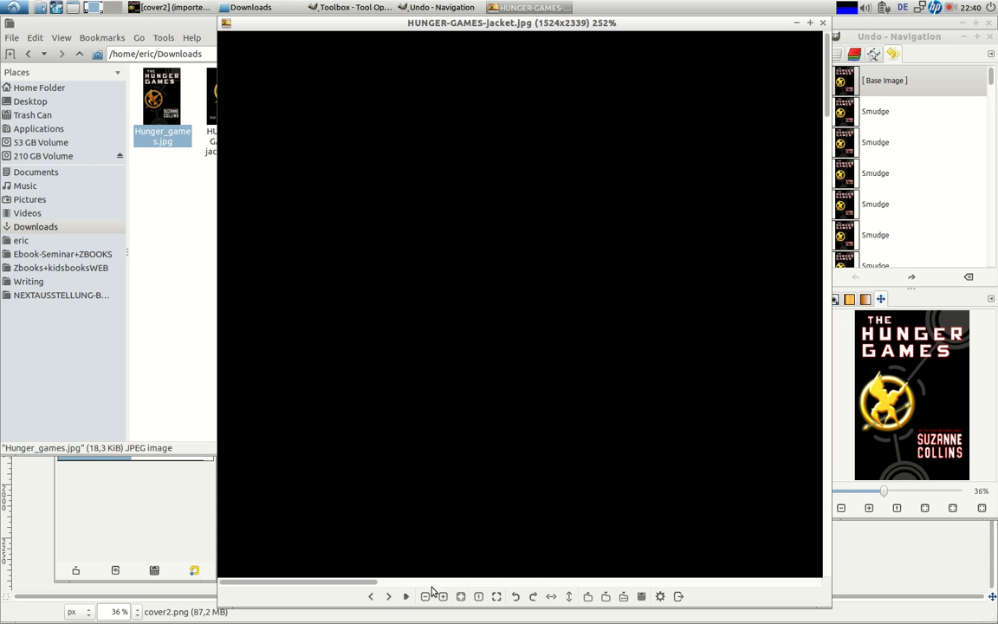
pyautogui.click(460, 596)
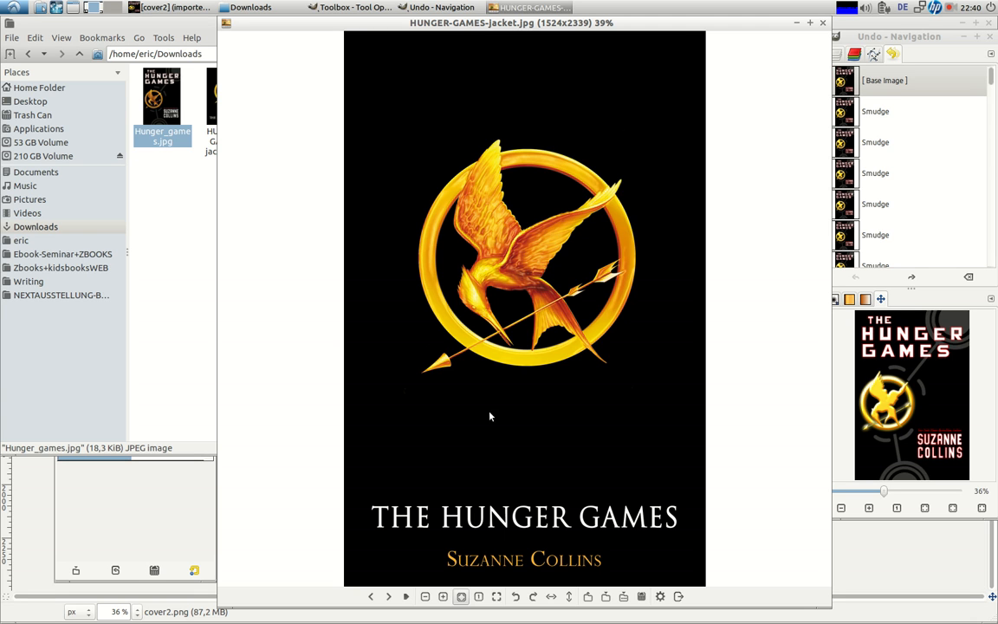
pyautogui.click(823, 23)
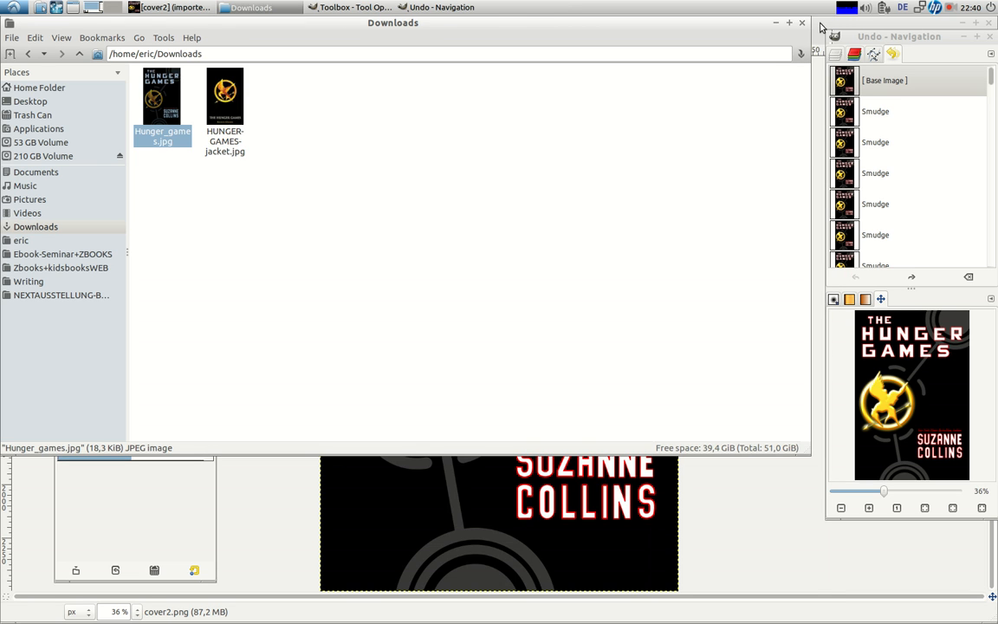
pyautogui.click(820, 24)
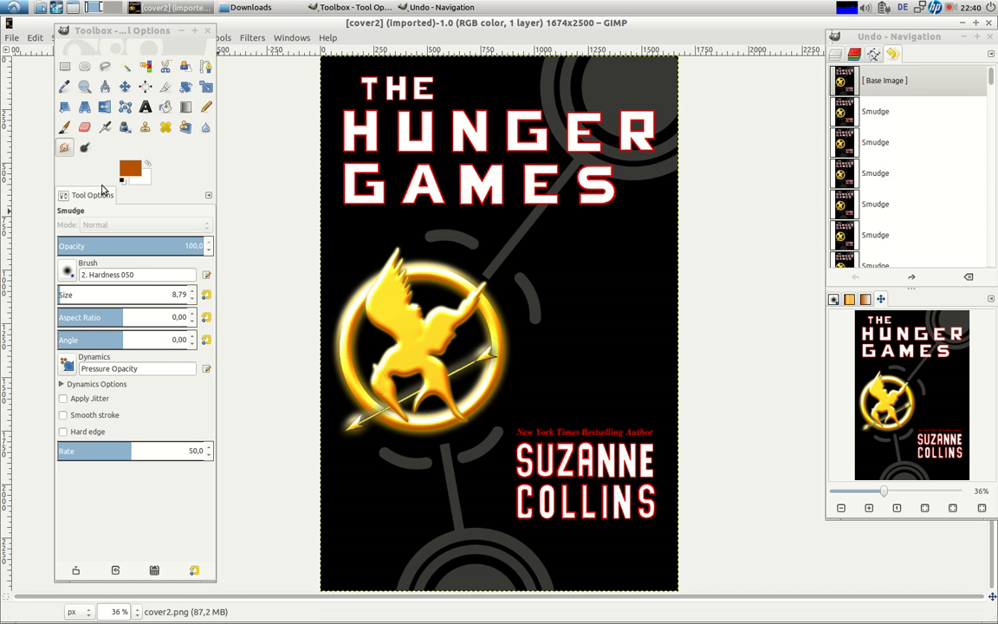
# Smudge the golden ring and the bird's body using the 2. Hardness 050 brush at size 66.07.
pyautogui.click(84, 87)
pyautogui.moveTo(321, 223); pyautogui.dragTo(535, 454)
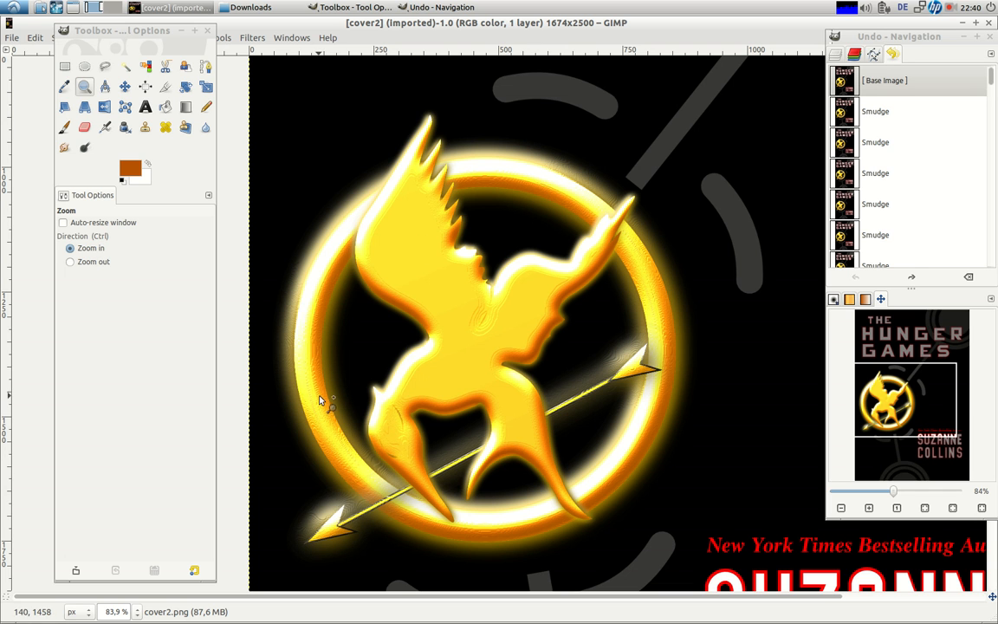
pyautogui.click(64, 149)
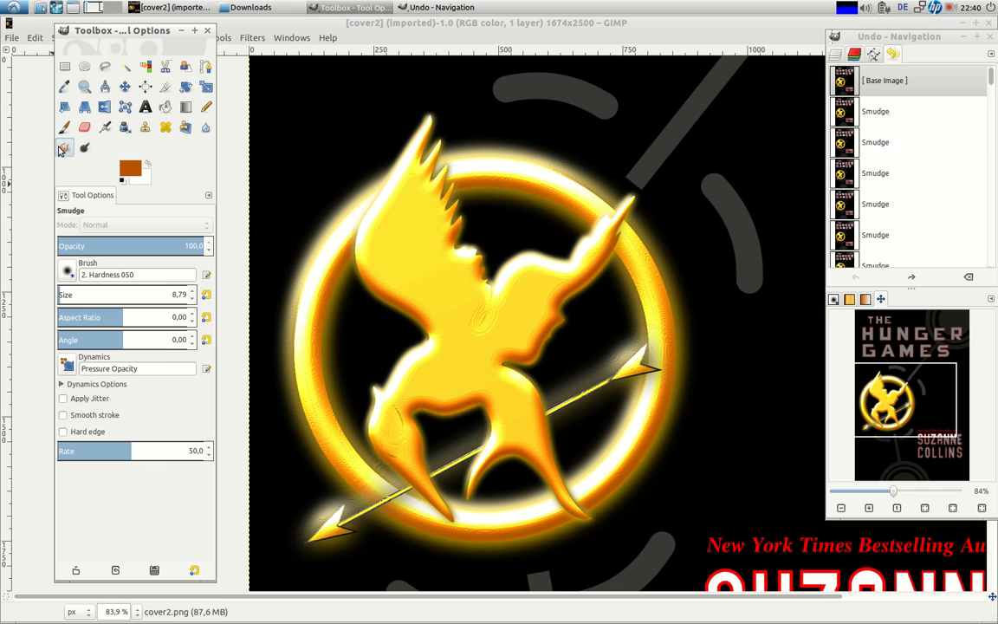
pyautogui.click(66, 273)
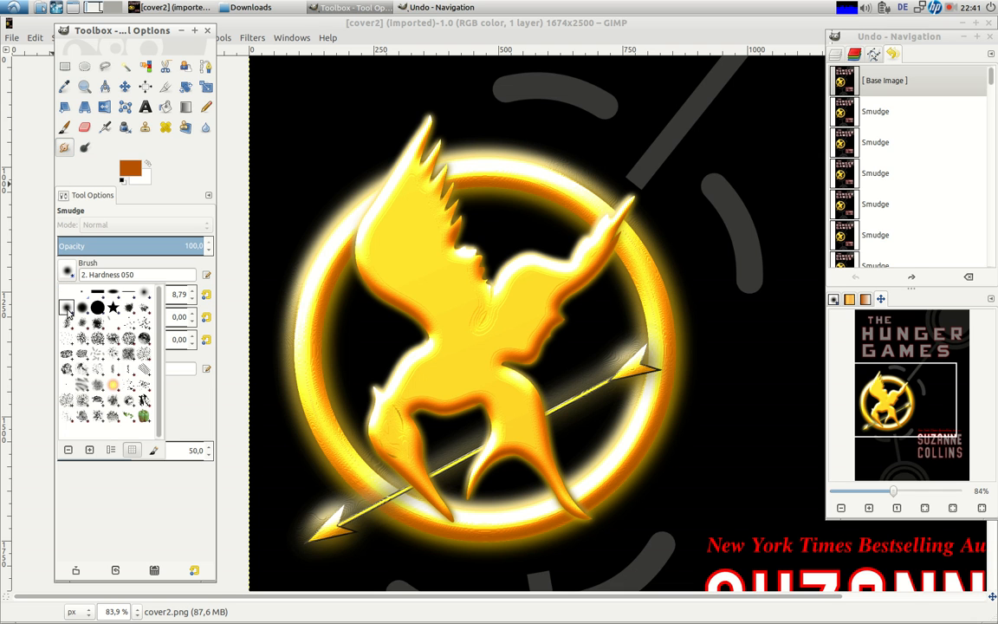
pyautogui.click(66, 273)
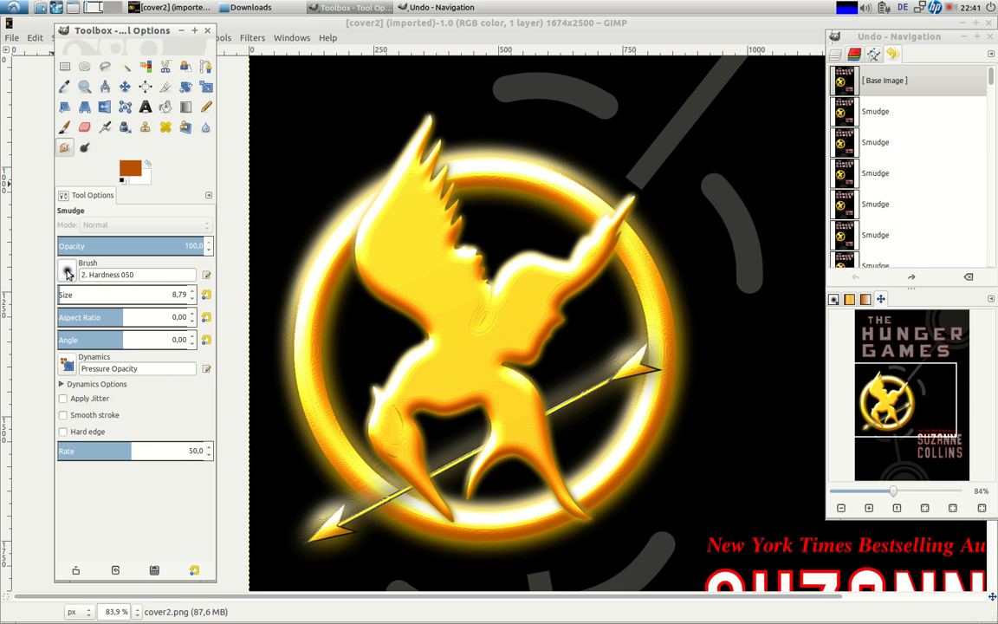
pyautogui.moveTo(62, 295); pyautogui.dragTo(112, 298)
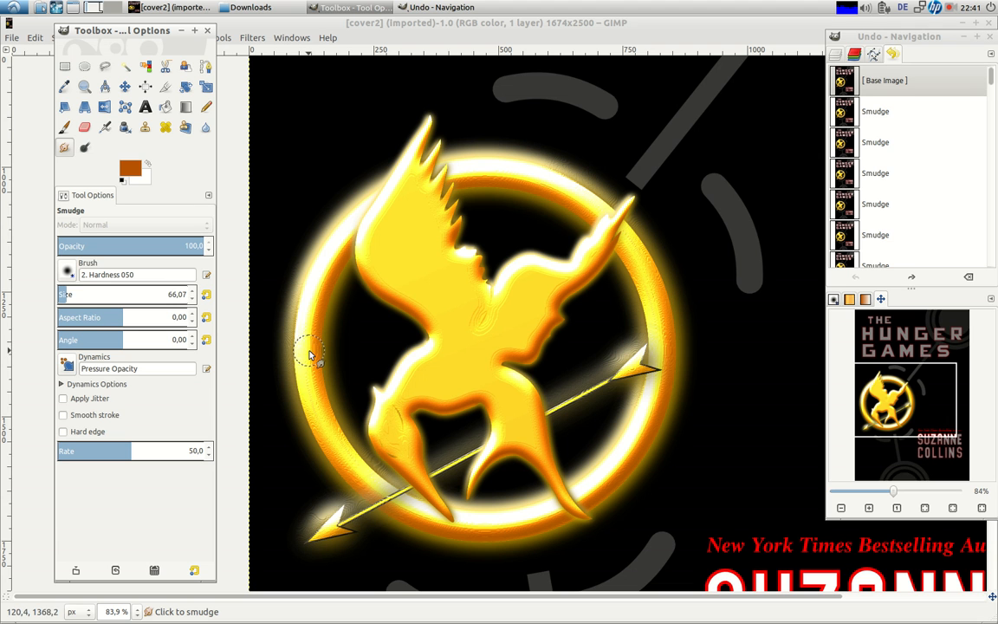
pyautogui.moveTo(312, 395)
pyautogui.mouseDown()
pyautogui.moveTo(378, 500)
pyautogui.moveTo(342, 459)
pyautogui.mouseUp()
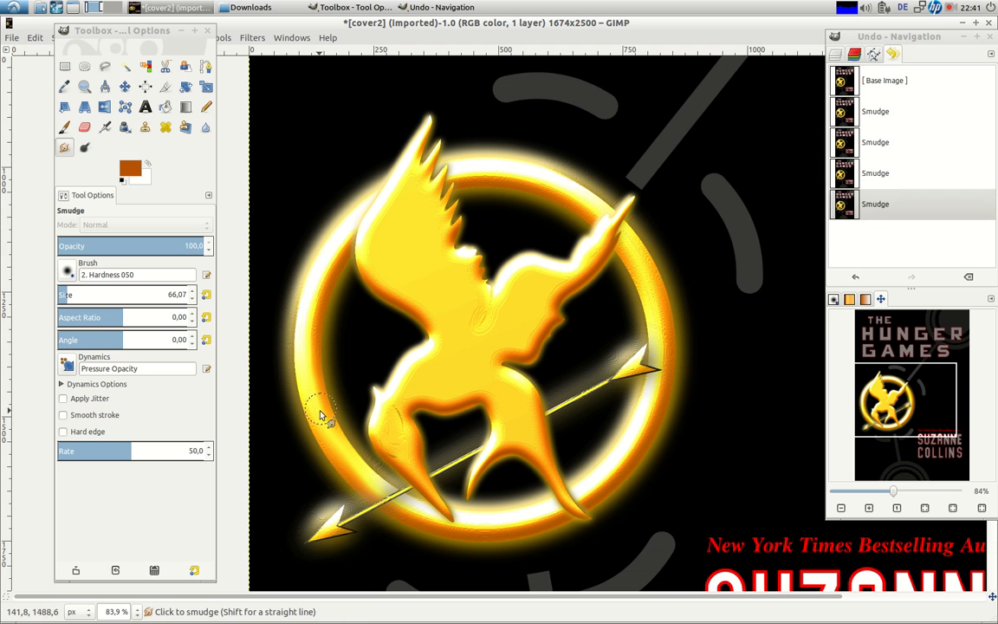
pyautogui.moveTo(320, 415); pyautogui.dragTo(315, 274)
pyautogui.moveTo(335, 238)
pyautogui.mouseDown()
pyautogui.moveTo(314, 318)
pyautogui.moveTo(324, 272)
pyautogui.moveTo(330, 408)
pyautogui.mouseUp()
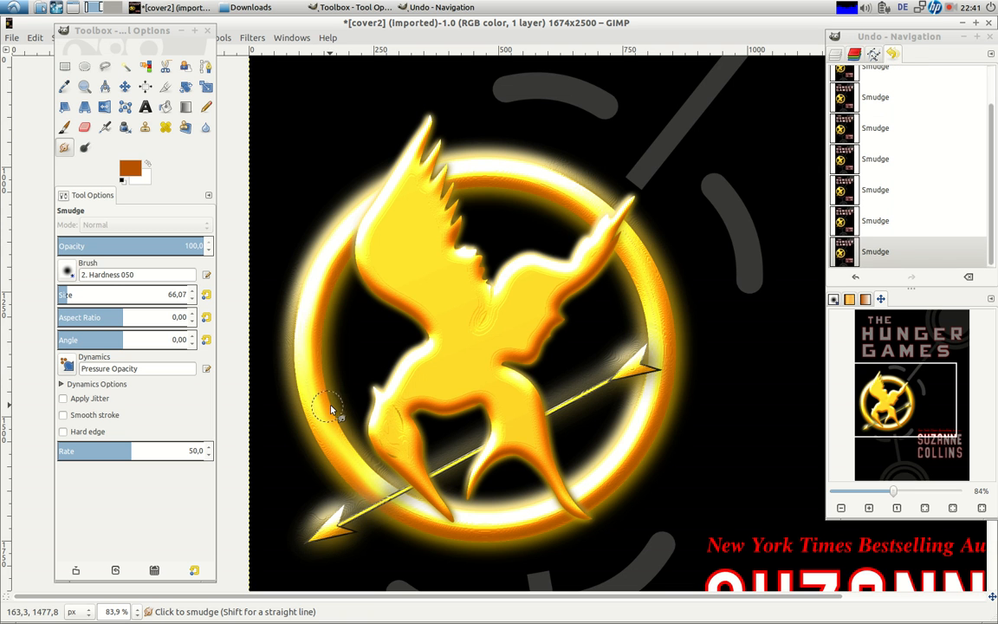
pyautogui.moveTo(485, 153)
pyautogui.mouseDown()
pyautogui.moveTo(465, 183)
pyautogui.moveTo(538, 197)
pyautogui.moveTo(471, 178)
pyautogui.moveTo(495, 179)
pyautogui.moveTo(572, 200)
pyautogui.moveTo(631, 266)
pyautogui.moveTo(630, 256)
pyautogui.moveTo(652, 294)
pyautogui.moveTo(628, 244)
pyautogui.moveTo(664, 354)
pyautogui.moveTo(620, 473)
pyautogui.moveTo(593, 497)
pyautogui.moveTo(469, 498)
pyautogui.moveTo(545, 511)
pyautogui.moveTo(505, 527)
pyautogui.moveTo(402, 510)
pyautogui.mouseUp()
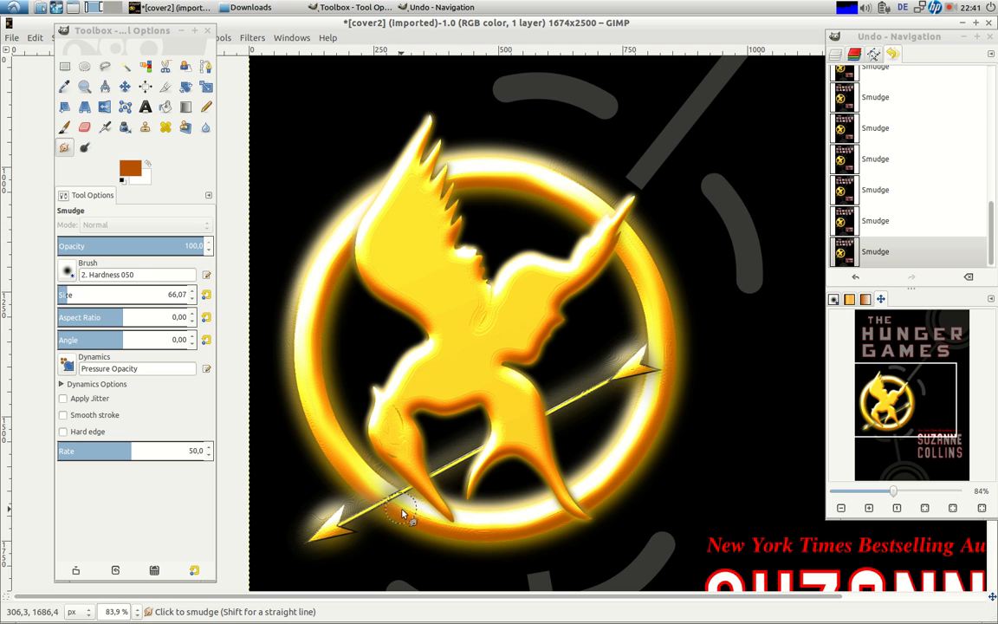
pyautogui.moveTo(463, 312)
pyautogui.mouseDown()
pyautogui.moveTo(468, 331)
pyautogui.moveTo(465, 292)
pyautogui.moveTo(444, 271)
pyautogui.moveTo(435, 225)
pyautogui.mouseUp()
# Smudge the bird's feather and wing tips outward with brush sizes 37.66 and 21.16, and set the brush size to 51.86.
pyautogui.moveTo(83, 298)
pyautogui.mouseDown()
pyautogui.moveTo(57, 296)
pyautogui.moveTo(76, 296)
pyautogui.moveTo(65, 295)
pyautogui.mouseUp()
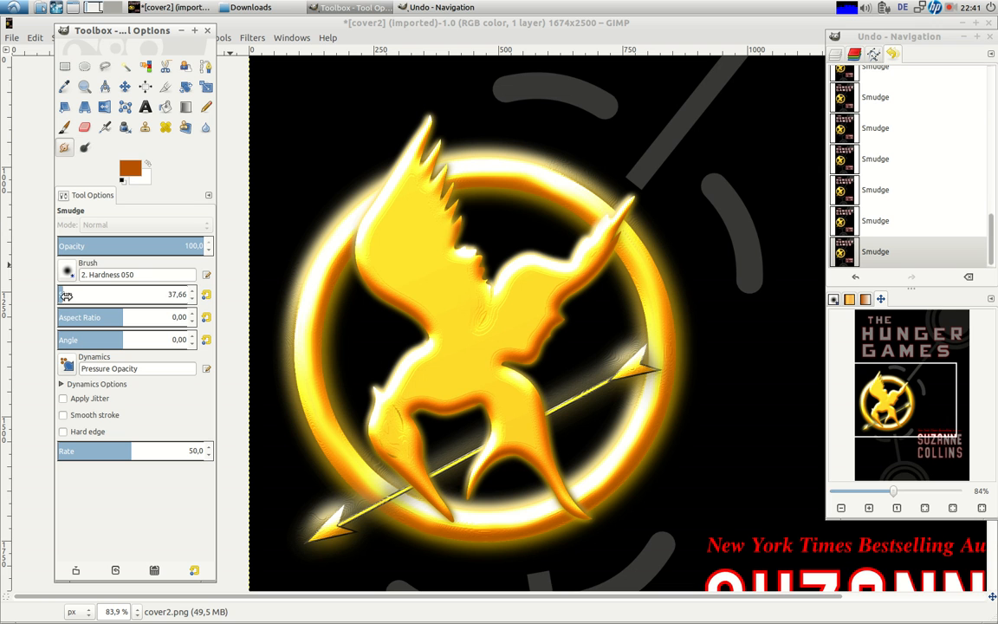
pyautogui.moveTo(448, 227); pyautogui.dragTo(460, 219)
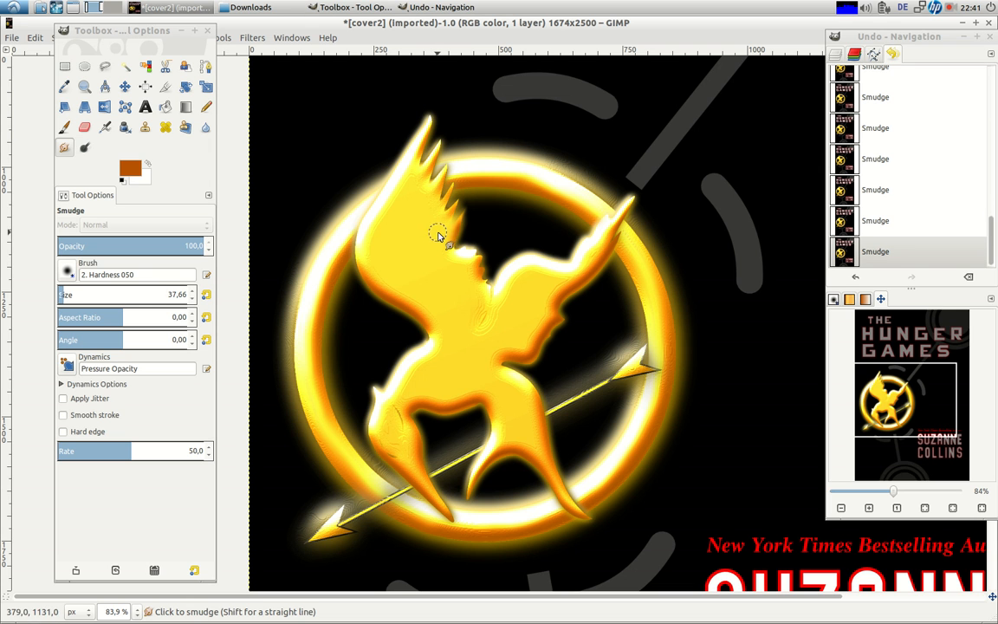
pyautogui.moveTo(95, 298); pyautogui.dragTo(80, 298)
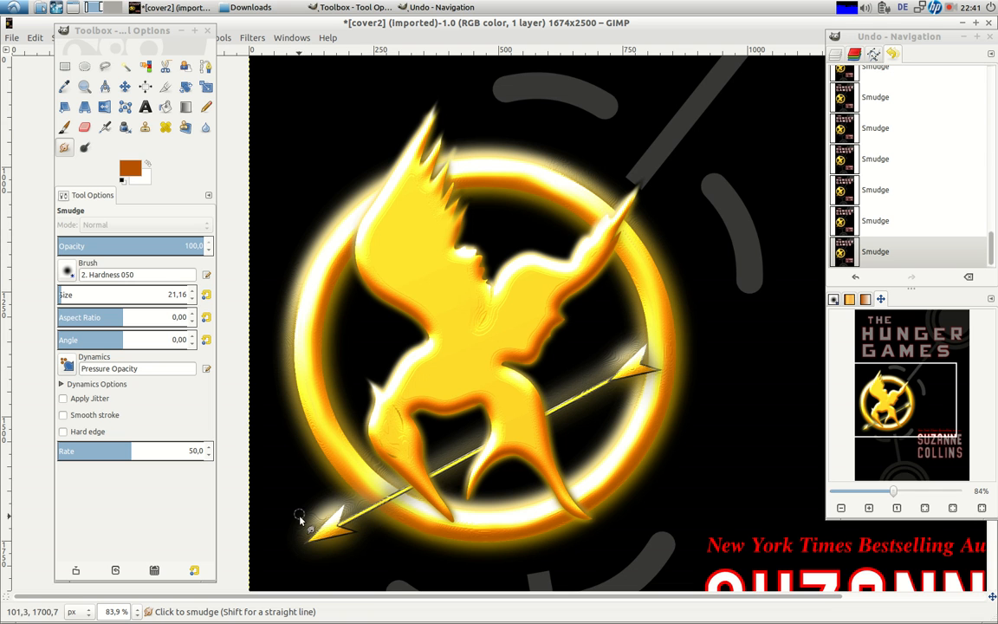
pyautogui.moveTo(66, 297); pyautogui.dragTo(97, 296)
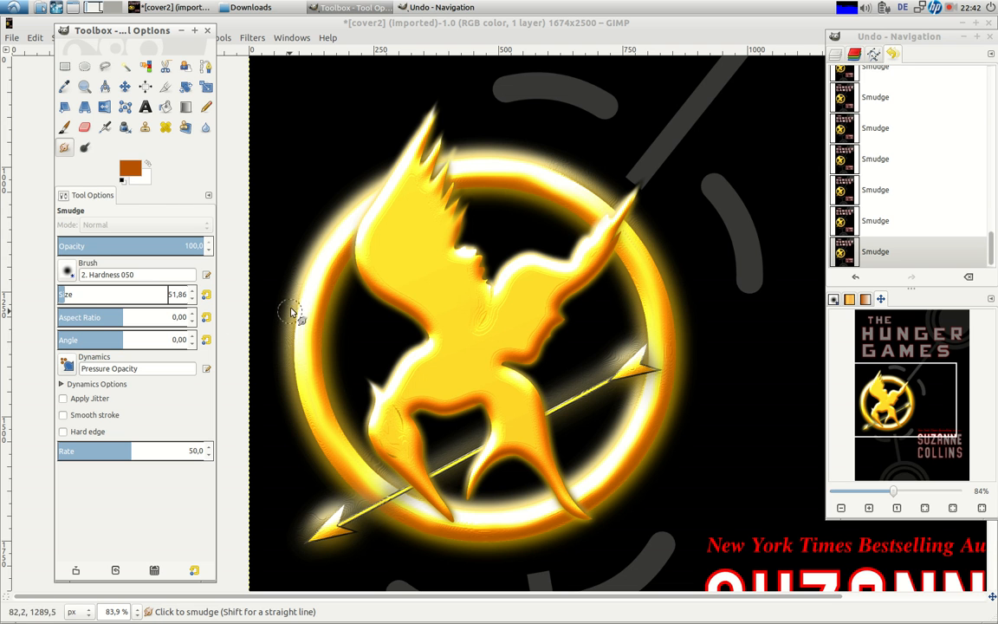
pyautogui.moveTo(290, 334)
pyautogui.mouseDown()
pyautogui.moveTo(315, 424)
pyautogui.moveTo(302, 407)
pyautogui.mouseUp()
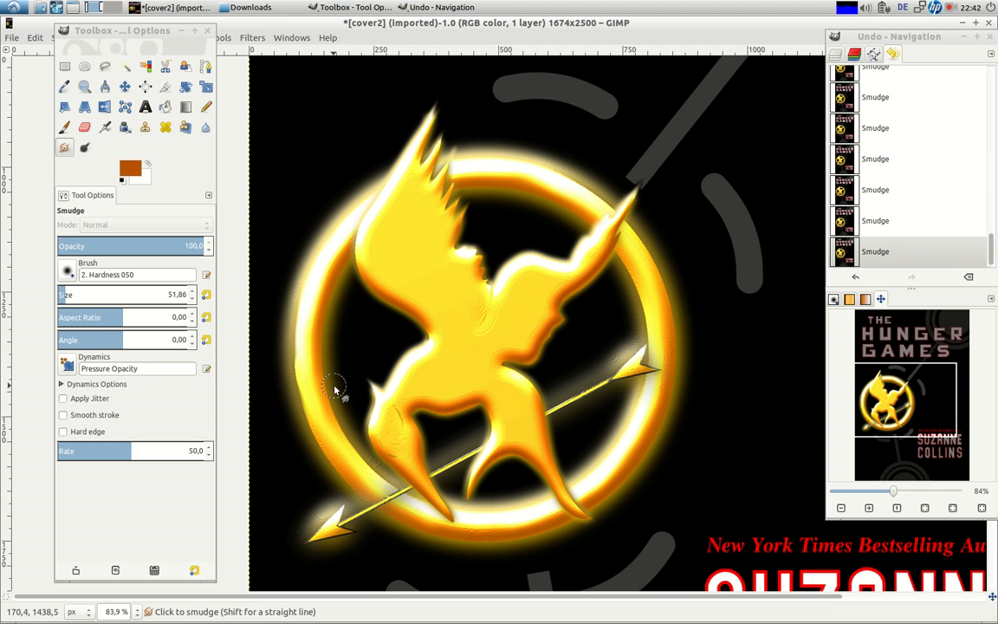
pyautogui.click(878, 223)
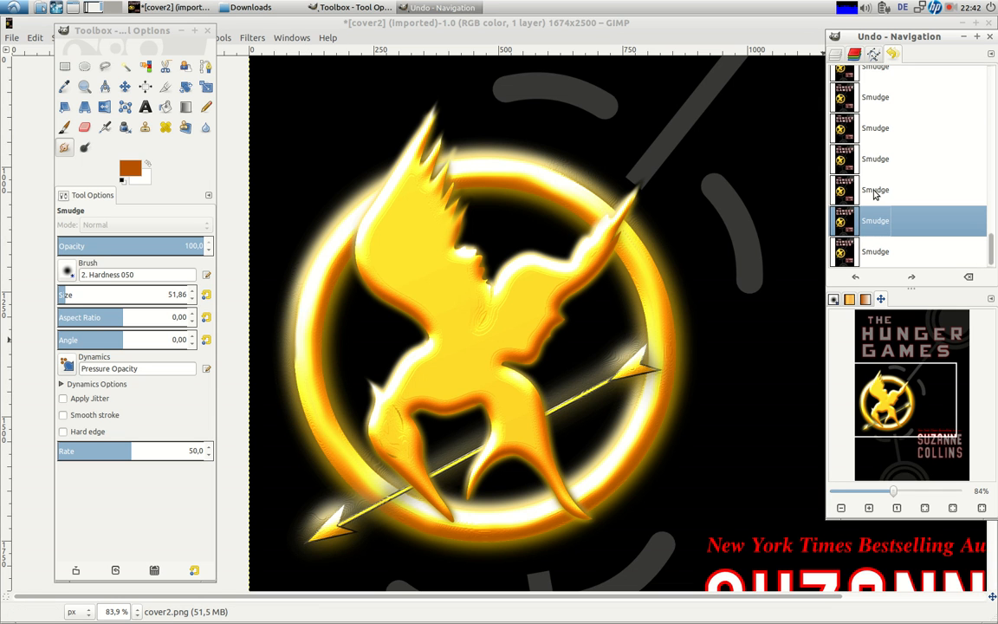
pyautogui.click(875, 191)
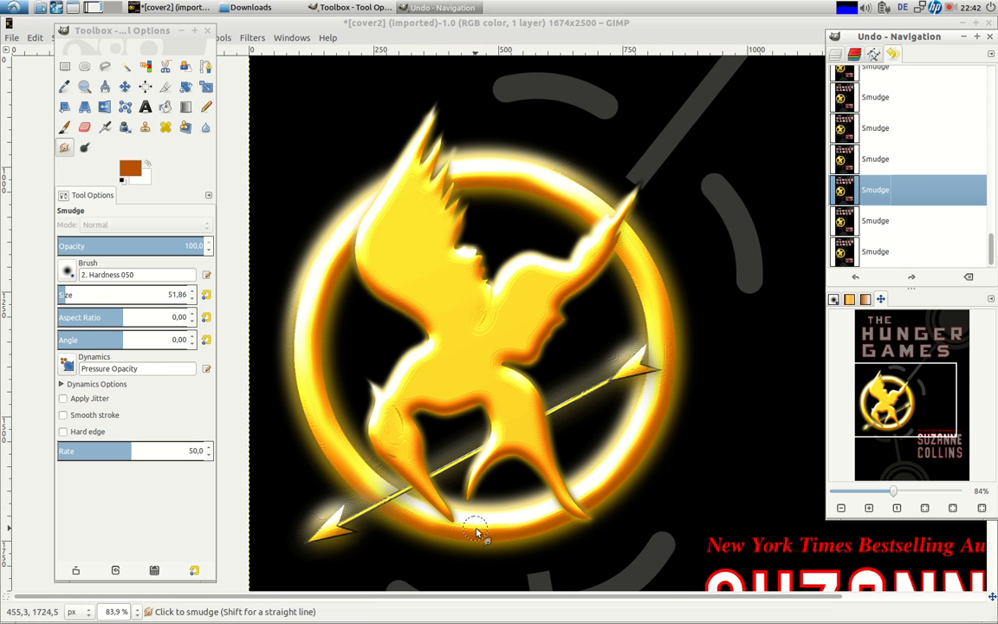
# Smudge the lower part of the golden ring and the bird's body, inner wing and tail to blend the gold tones.
pyautogui.moveTo(474, 526); pyautogui.dragTo(580, 504)
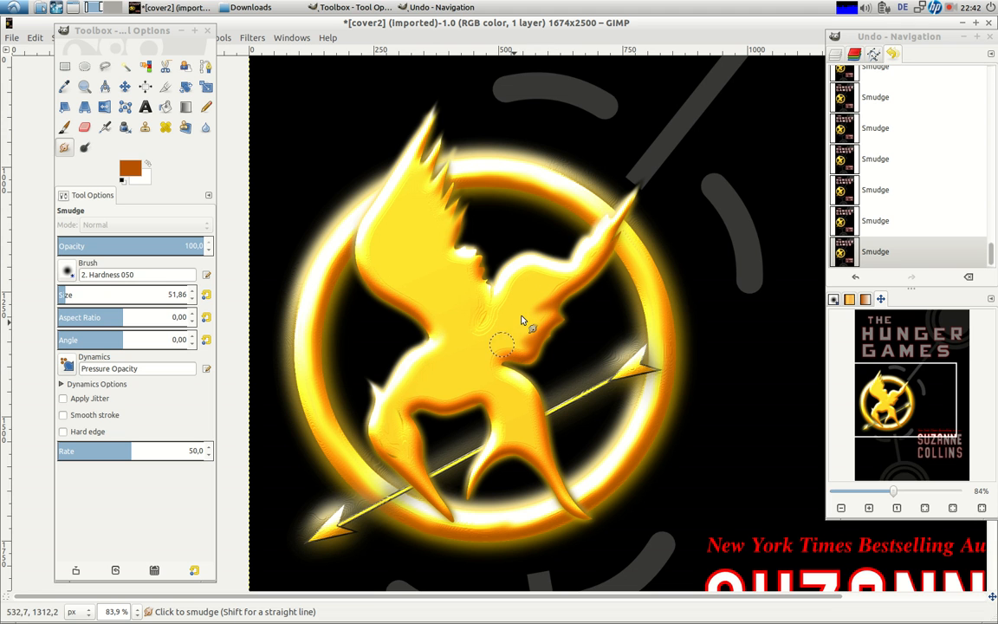
pyautogui.moveTo(478, 317)
pyautogui.mouseDown()
pyautogui.moveTo(472, 281)
pyautogui.moveTo(520, 412)
pyautogui.moveTo(509, 376)
pyautogui.moveTo(499, 412)
pyautogui.moveTo(488, 384)
pyautogui.mouseUp()
pyautogui.moveTo(493, 437); pyautogui.dragTo(539, 457)
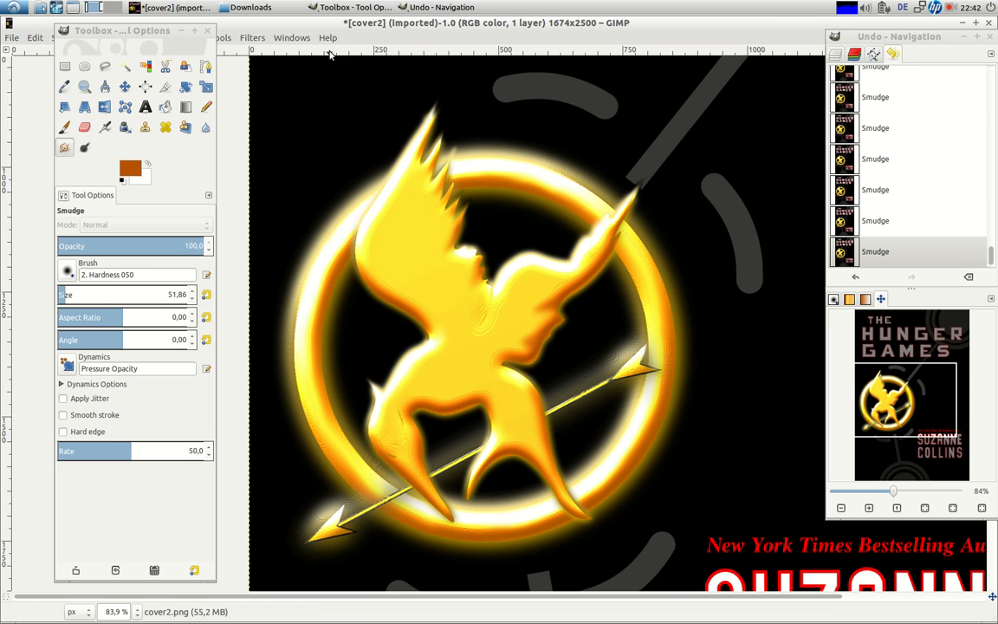
# View HUNGER-GAMES-jacket.jpg from the Downloads folder in an enlarged viewer window, and minimize the viewer and folder to return to GIMP.
pyautogui.click(250, 8)
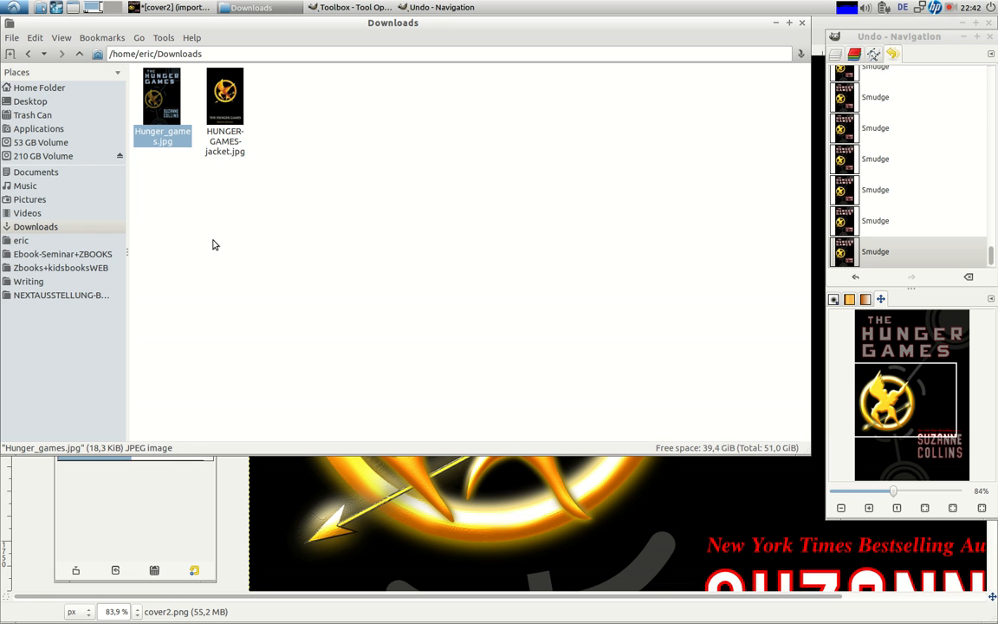
pyautogui.click(205, 121)
pyautogui.doubleClick(218, 95)
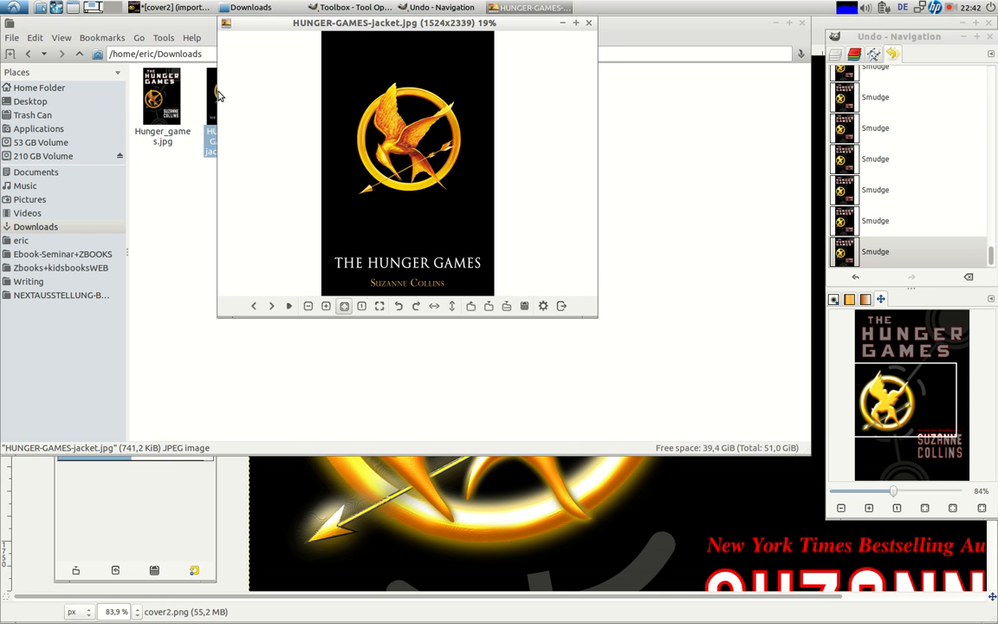
pyautogui.moveTo(595, 316); pyautogui.dragTo(732, 542)
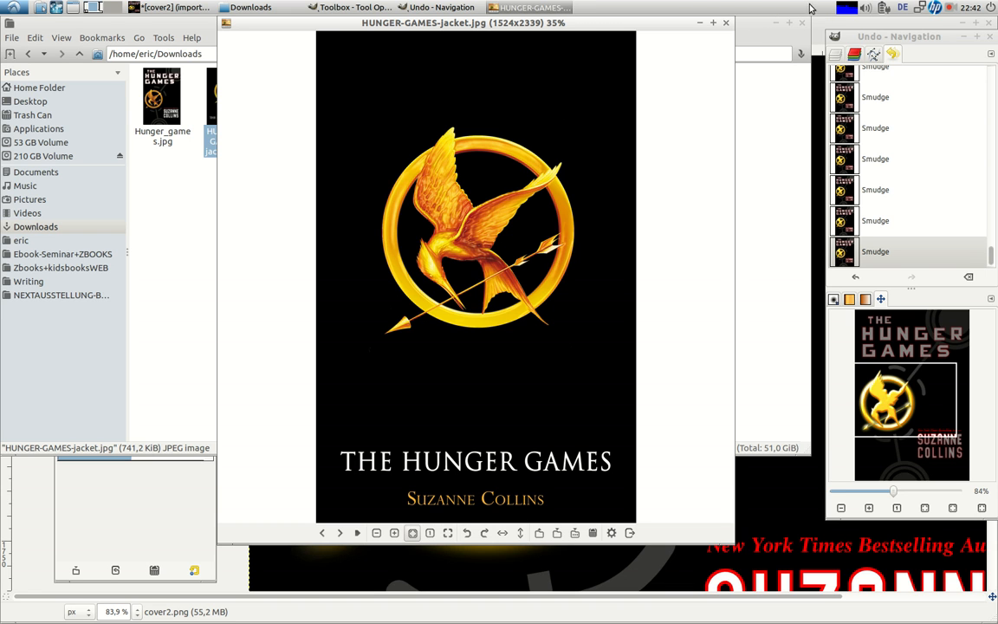
pyautogui.click(700, 24)
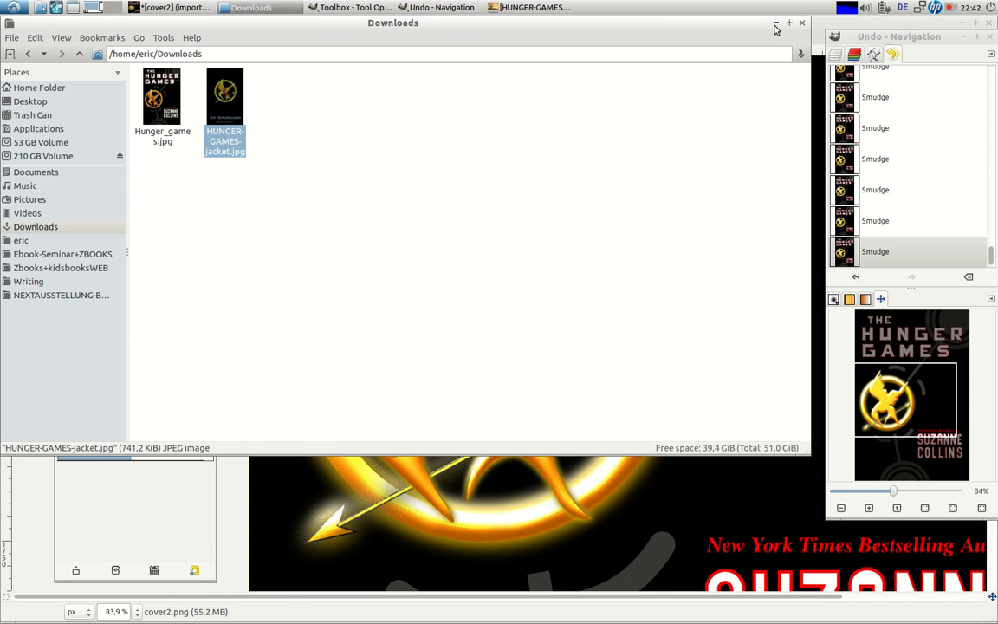
pyautogui.click(775, 26)
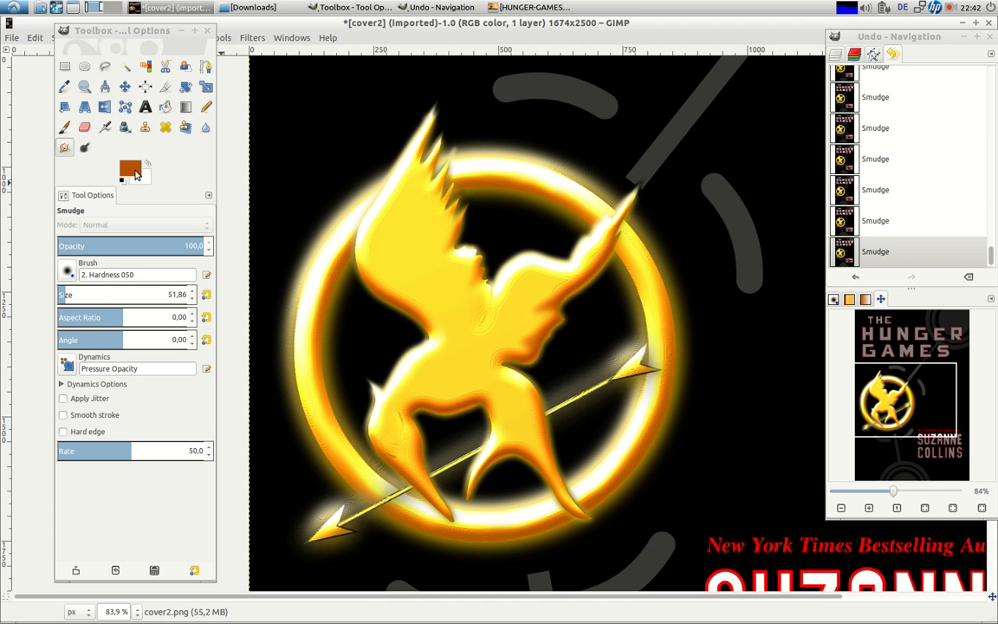
# Paint a fine dark orange zigzag across the bird's upper-left wing with the Paintbrush at size 1.00.
pyautogui.click(64, 127)
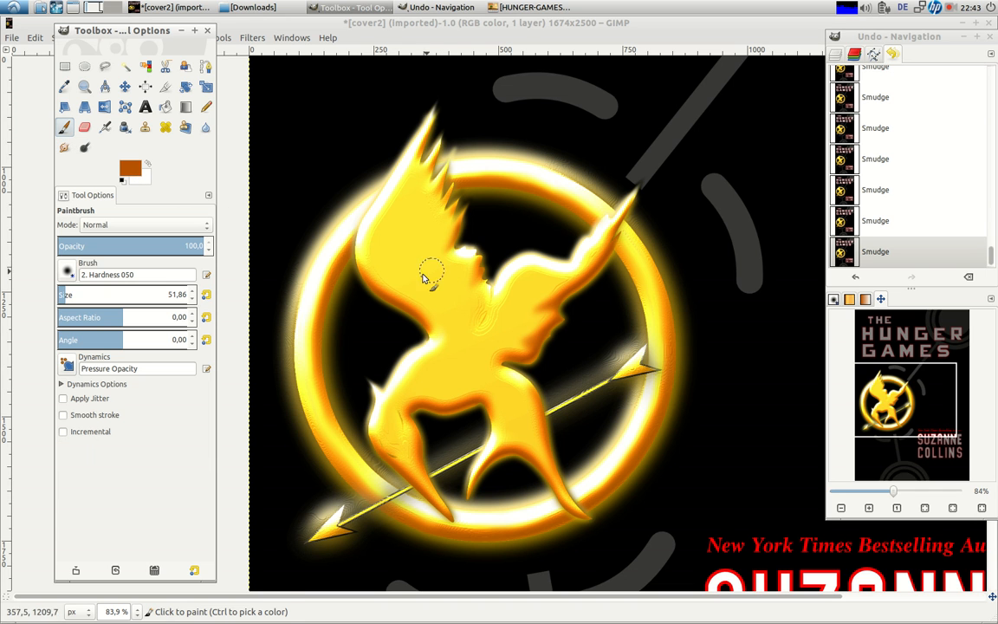
pyautogui.moveTo(102, 306)
pyautogui.mouseDown()
pyautogui.moveTo(59, 297)
pyautogui.moveTo(80, 297)
pyautogui.moveTo(71, 298)
pyautogui.mouseUp()
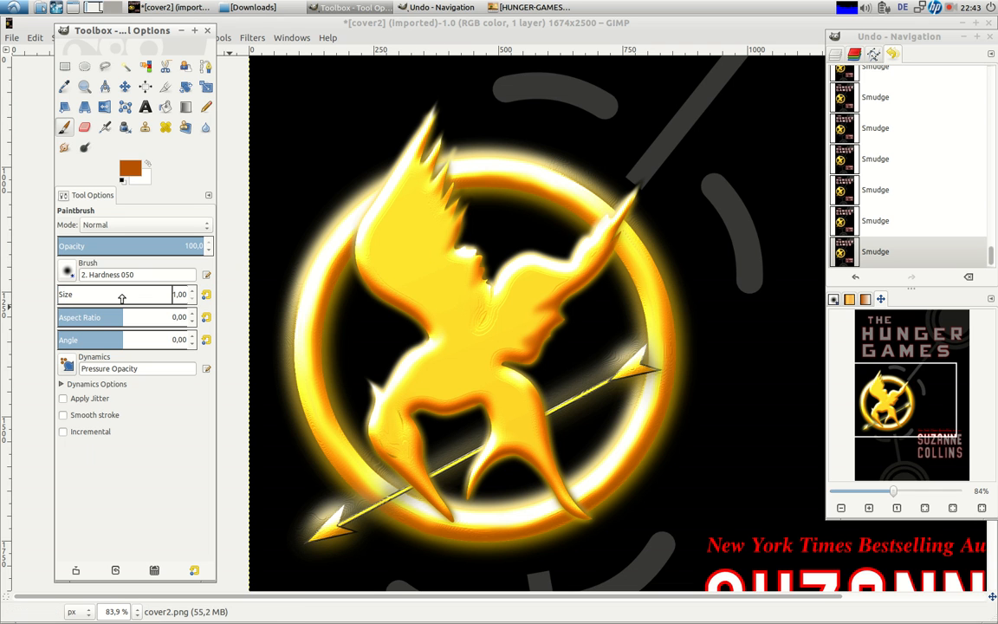
pyautogui.moveTo(452, 294); pyautogui.dragTo(375, 233)
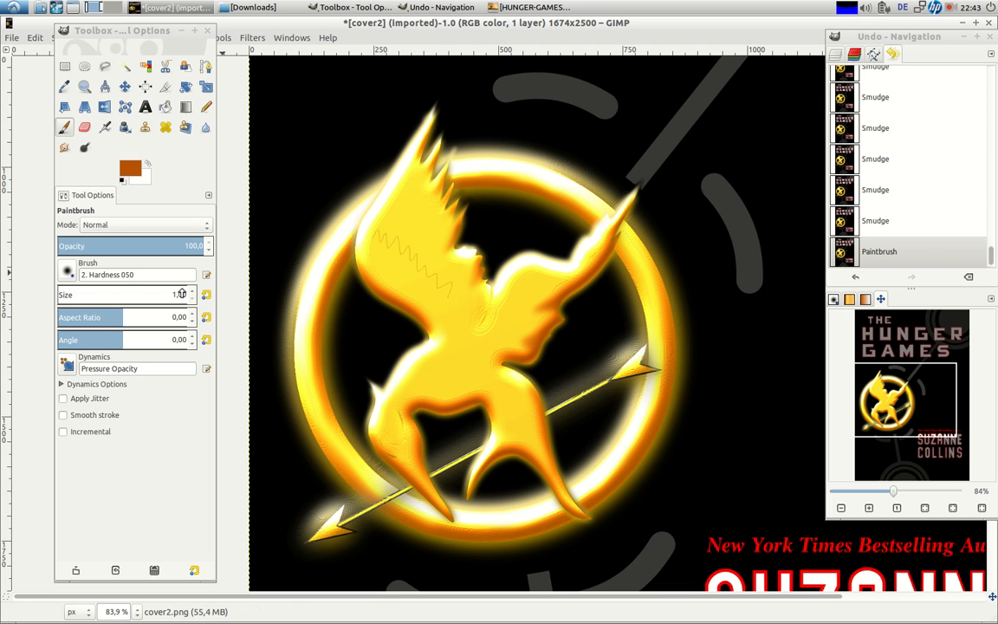
# Paint more thin zigzag and feather lines on the upper-left wing, body and tail with the Paintbrush at size 2.37.
pyautogui.click(128, 297)
pyautogui.moveTo(128, 297); pyautogui.dragTo(127, 297)
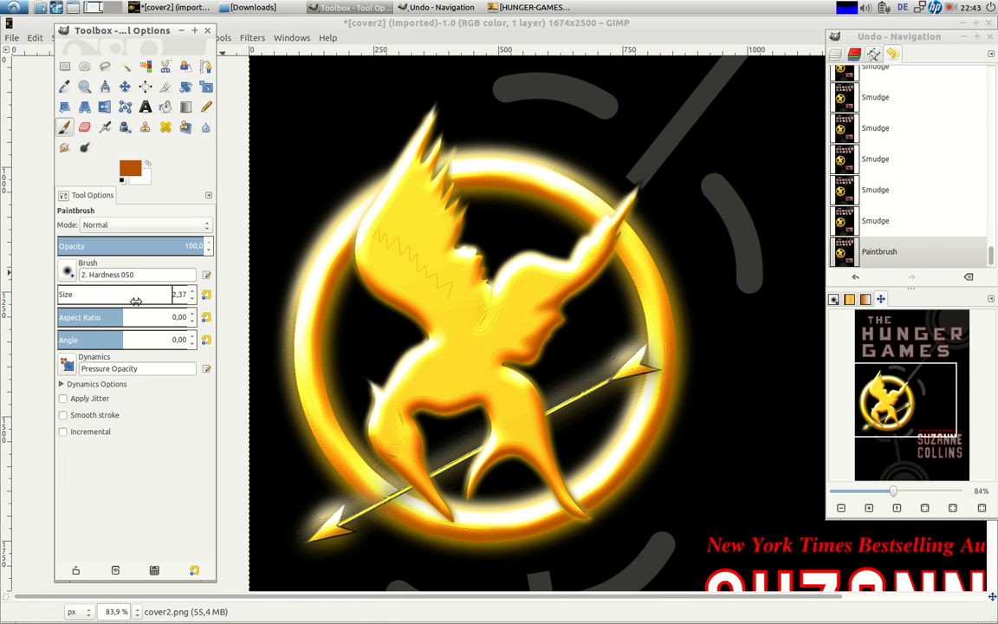
pyautogui.click(456, 290)
pyautogui.moveTo(395, 227); pyautogui.dragTo(374, 214)
pyautogui.moveTo(437, 252); pyautogui.dragTo(368, 172)
pyautogui.moveTo(509, 383)
pyautogui.mouseDown()
pyautogui.moveTo(526, 433)
pyautogui.moveTo(501, 430)
pyautogui.moveTo(517, 416)
pyautogui.mouseUp()
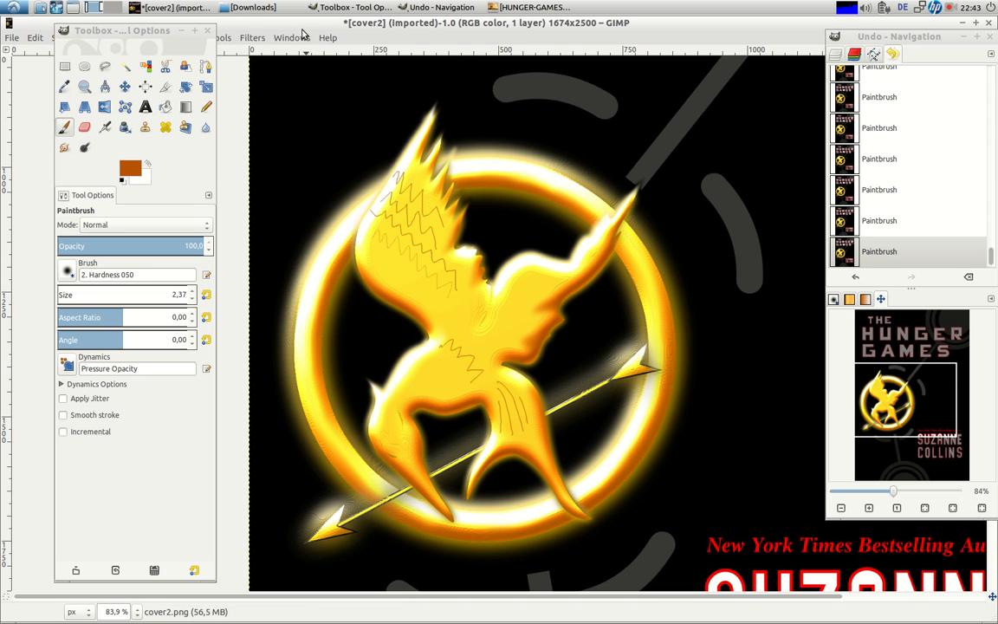
# View HUNGER-GAMES-jacket.jpg as feather reference, and put away the Downloads folder and viewer to return to GIMP.
pyautogui.click(227, 7)
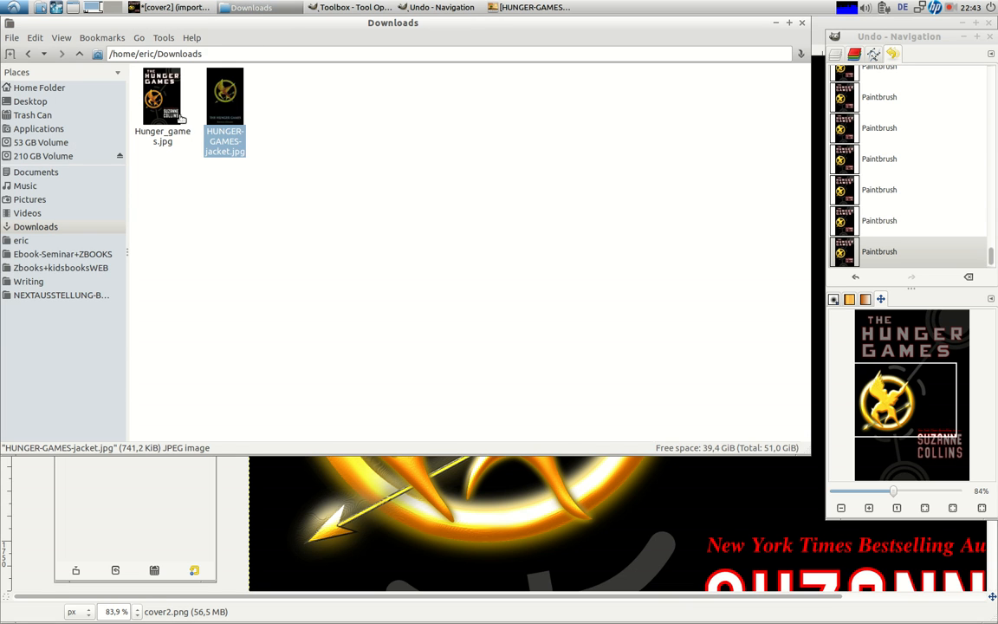
pyautogui.click(497, 6)
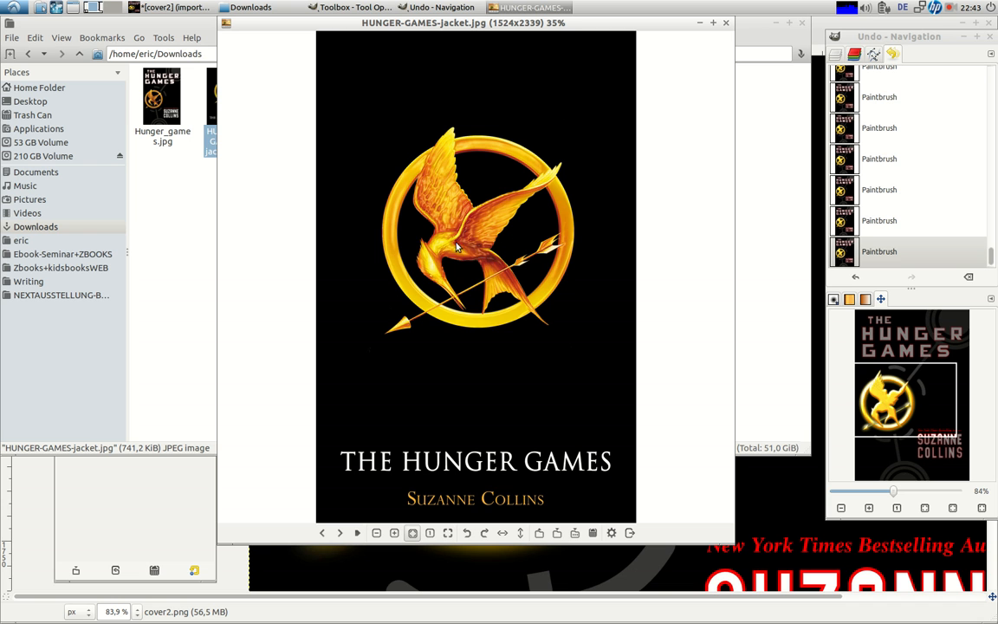
pyautogui.click(755, 36)
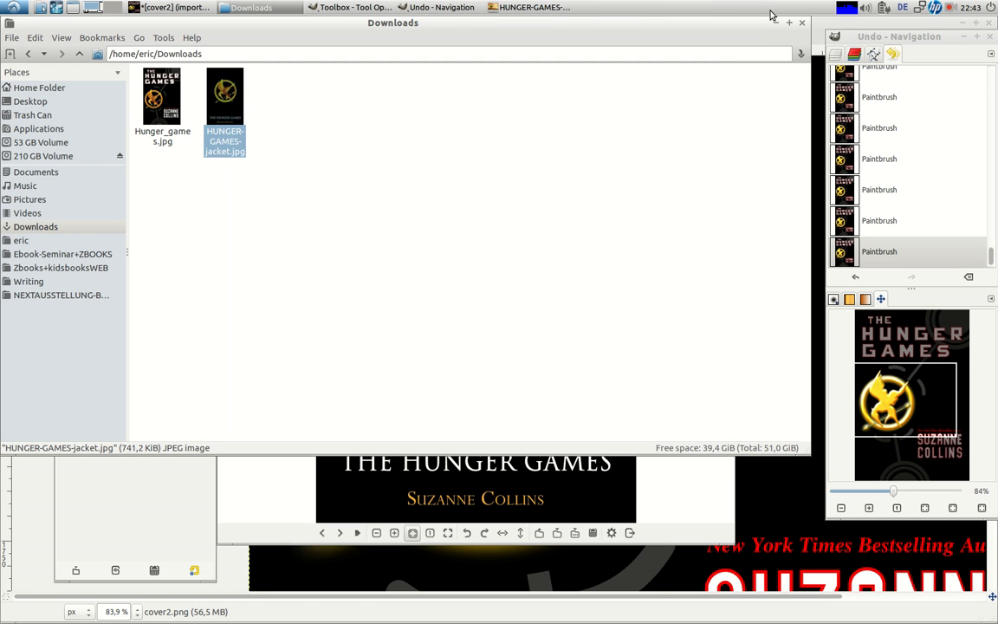
pyautogui.click(832, 26)
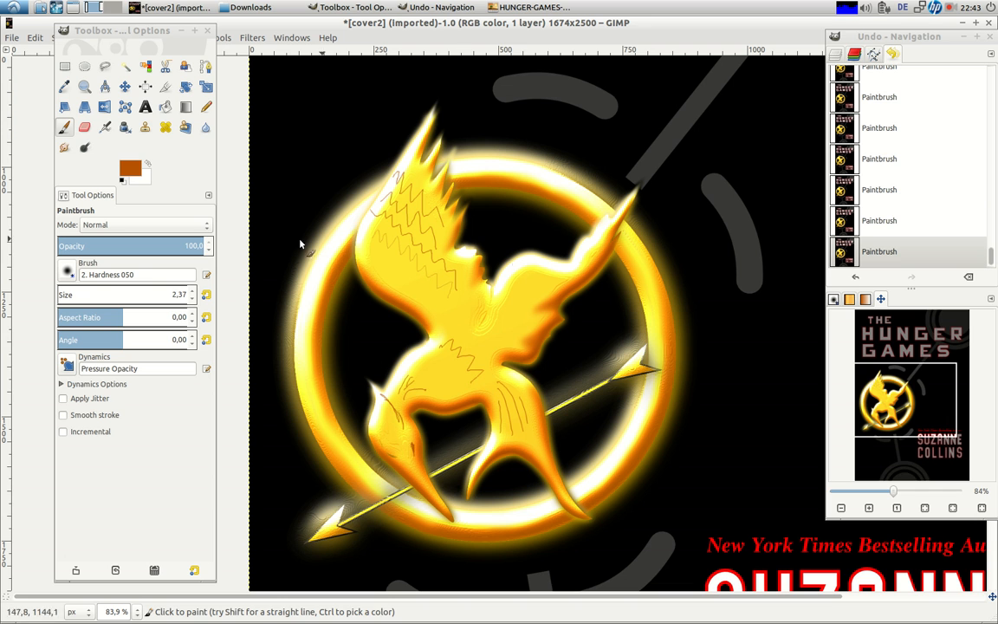
# Paint dark orange feather lines on the right wing, body and tail with the Paintbrush at size 4.20.
pyautogui.click(69, 297)
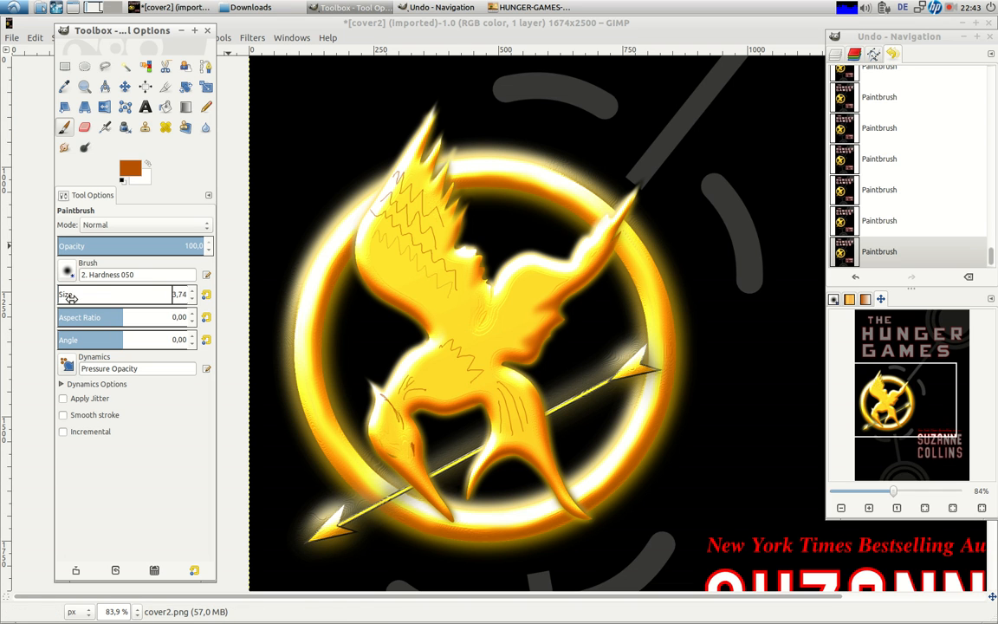
pyautogui.moveTo(531, 290); pyautogui.dragTo(512, 323)
pyautogui.moveTo(524, 408); pyautogui.dragTo(531, 417)
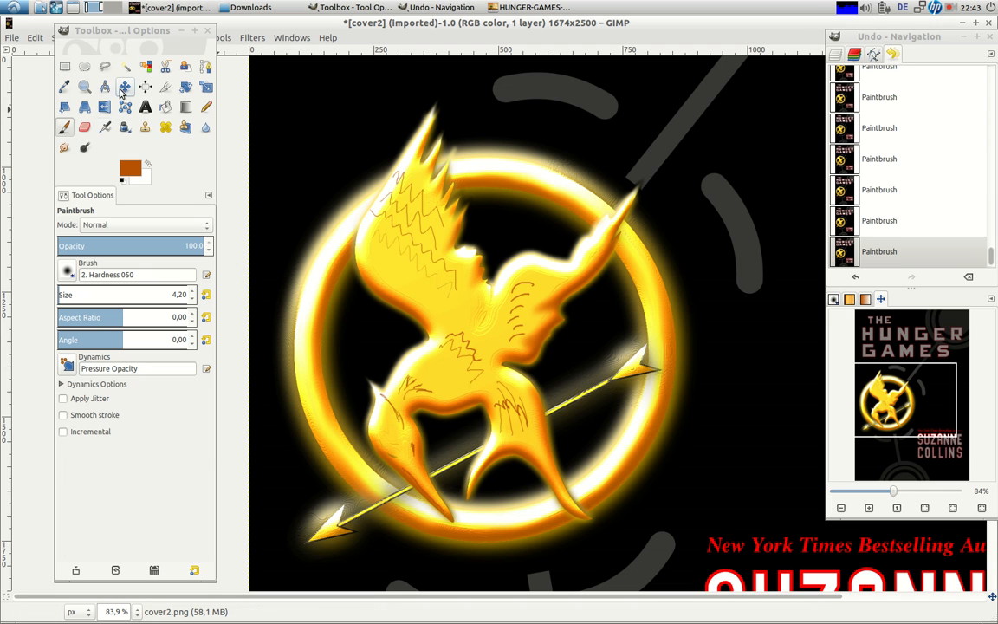
# Smudge the painted zigzag lines on the upper-left wing into feather texture with brush size 29.40.
pyautogui.click(63, 149)
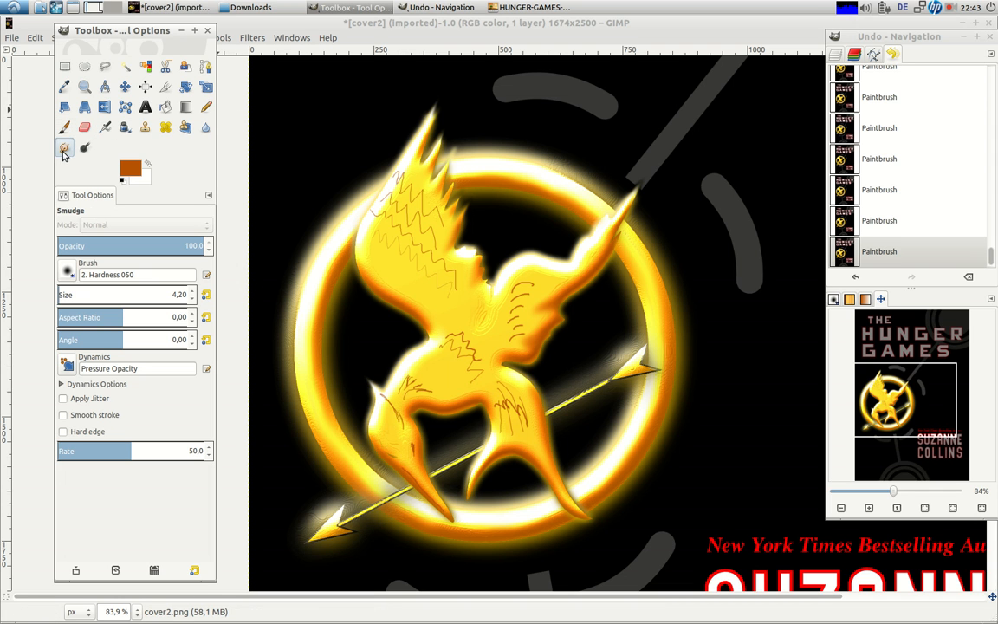
pyautogui.moveTo(76, 295); pyautogui.dragTo(108, 294)
pyautogui.moveTo(382, 244)
pyautogui.mouseDown()
pyautogui.moveTo(386, 210)
pyautogui.moveTo(391, 246)
pyautogui.moveTo(404, 206)
pyautogui.mouseUp()
pyautogui.moveTo(403, 210)
pyautogui.mouseDown()
pyautogui.moveTo(393, 248)
pyautogui.moveTo(411, 218)
pyautogui.mouseUp()
pyautogui.moveTo(407, 252)
pyautogui.mouseDown()
pyautogui.moveTo(423, 211)
pyautogui.moveTo(435, 276)
pyautogui.moveTo(451, 275)
pyautogui.moveTo(458, 236)
pyautogui.mouseUp()
pyautogui.moveTo(401, 203)
pyautogui.mouseDown()
pyautogui.moveTo(384, 208)
pyautogui.moveTo(400, 170)
pyautogui.moveTo(343, 183)
pyautogui.mouseUp()
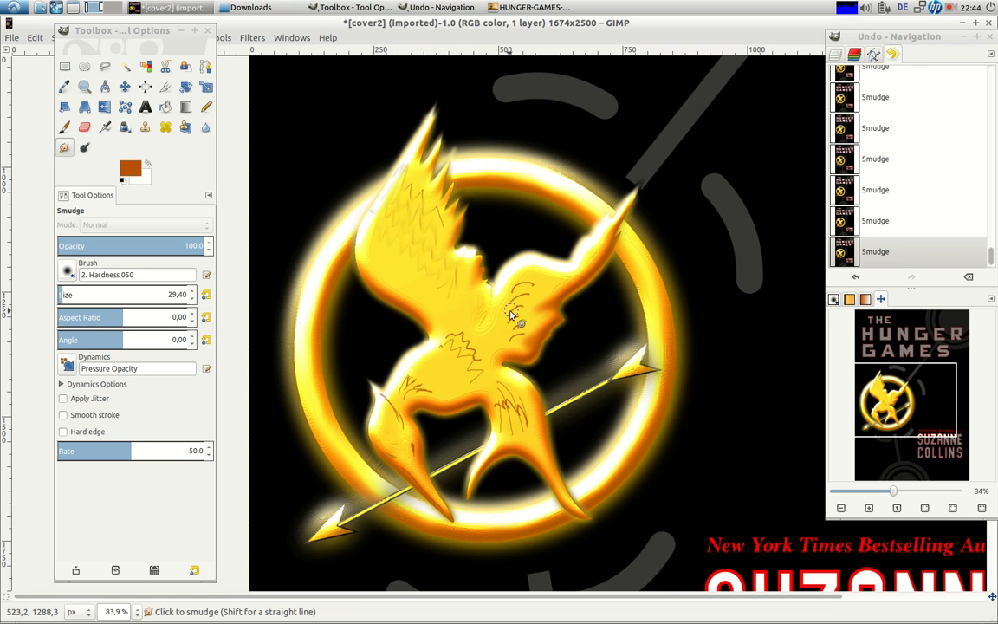
# Smudge the painted lines on the bird's right wing, body, tail and head to blend them into the gold.
pyautogui.moveTo(513, 297)
pyautogui.mouseDown()
pyautogui.moveTo(529, 295)
pyautogui.moveTo(515, 325)
pyautogui.moveTo(529, 313)
pyautogui.mouseUp()
pyautogui.moveTo(461, 375)
pyautogui.mouseDown()
pyautogui.moveTo(487, 325)
pyautogui.moveTo(463, 324)
pyautogui.moveTo(447, 361)
pyautogui.moveTo(462, 365)
pyautogui.moveTo(442, 368)
pyautogui.moveTo(446, 341)
pyautogui.mouseUp()
pyautogui.moveTo(503, 396)
pyautogui.mouseDown()
pyautogui.moveTo(520, 407)
pyautogui.moveTo(525, 435)
pyautogui.moveTo(502, 393)
pyautogui.mouseUp()
pyautogui.moveTo(511, 443)
pyautogui.mouseDown()
pyautogui.moveTo(455, 388)
pyautogui.moveTo(446, 398)
pyautogui.moveTo(364, 339)
pyautogui.moveTo(440, 394)
pyautogui.moveTo(423, 385)
pyautogui.mouseUp()
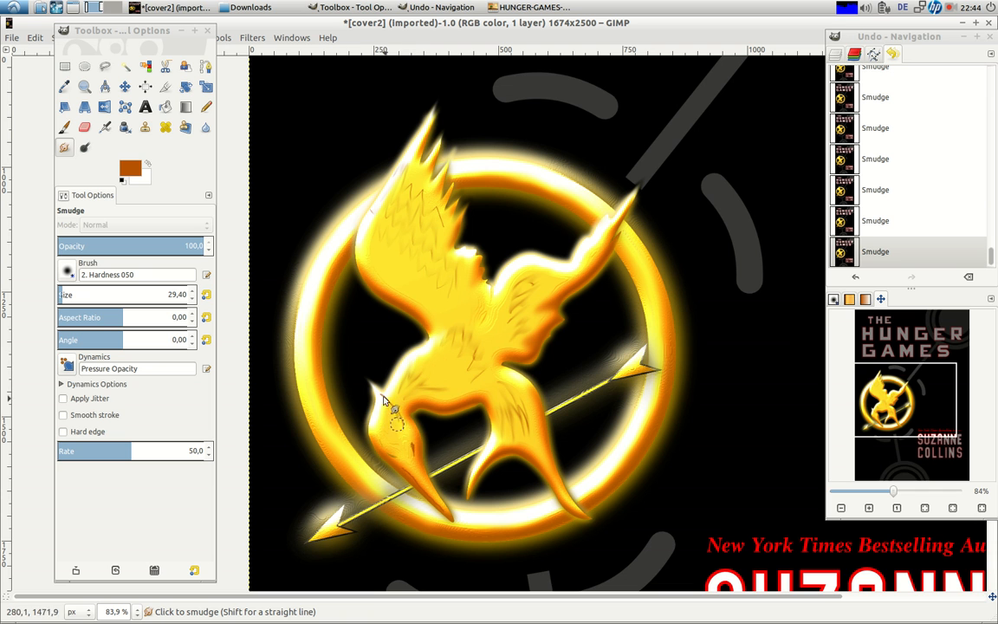
pyautogui.moveTo(380, 398); pyautogui.dragTo(402, 419)
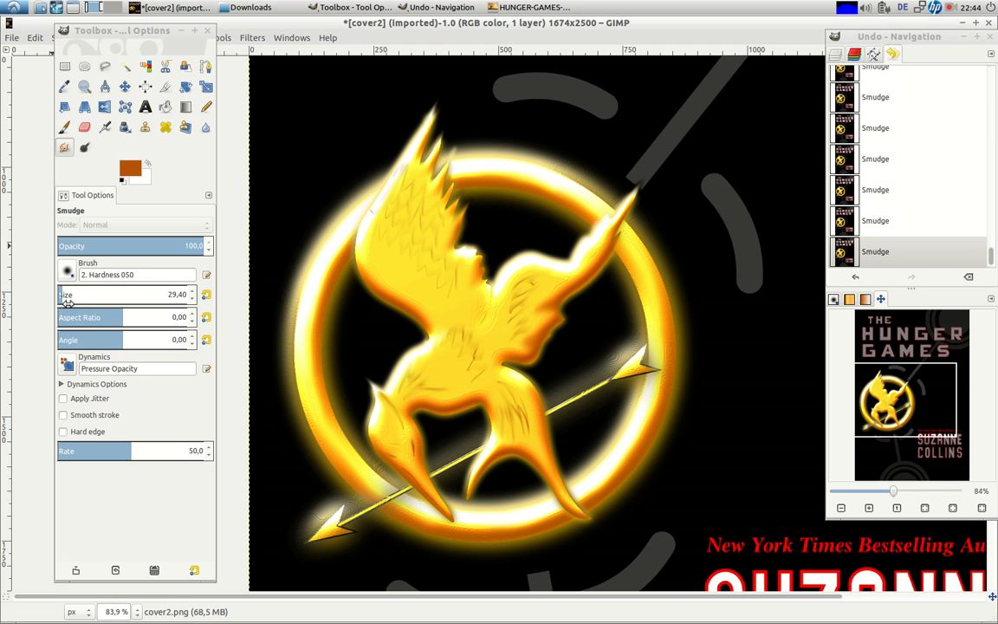
# Paint thick dark orange zigzags on both wings and the upper body, plus short strokes on the tail, with the Paintbrush at size 16.57.
pyautogui.click(64, 126)
pyautogui.moveTo(74, 299)
pyautogui.mouseDown()
pyautogui.moveTo(96, 300)
pyautogui.moveTo(58, 301)
pyautogui.mouseUp()
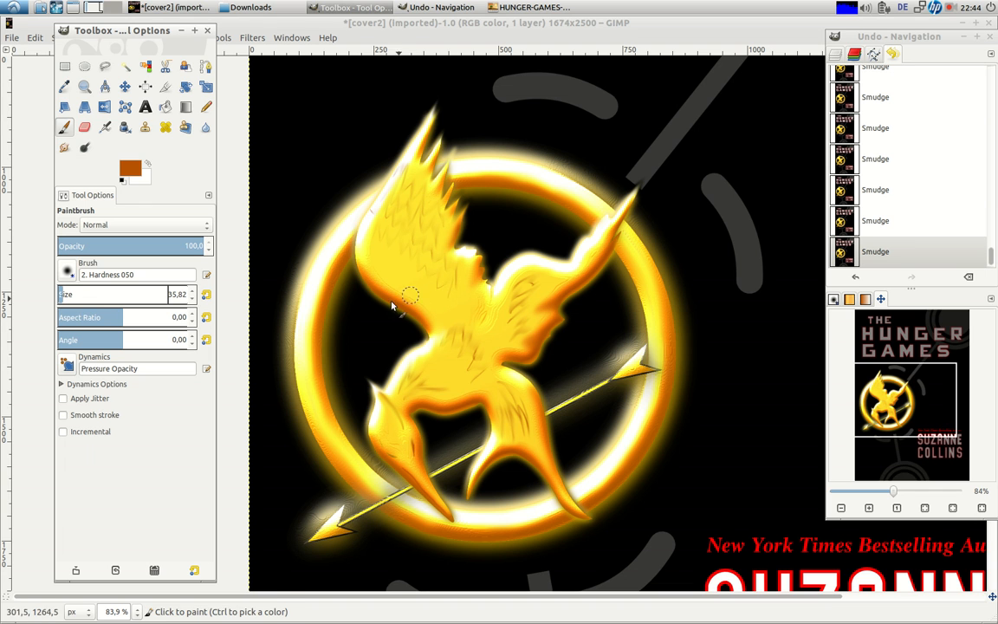
pyautogui.moveTo(128, 294); pyautogui.dragTo(103, 300)
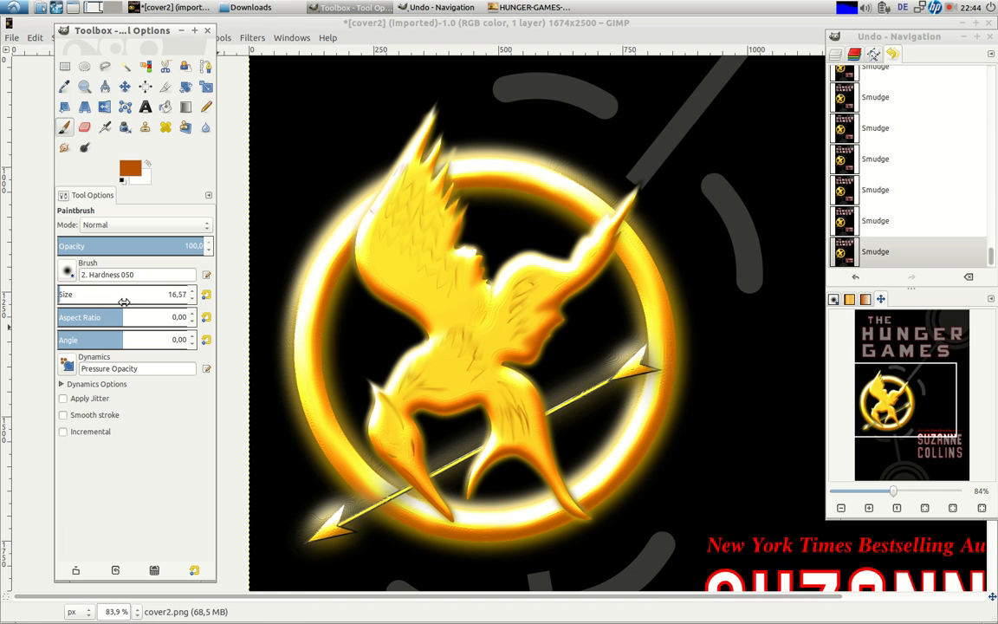
pyautogui.moveTo(444, 303)
pyautogui.mouseDown()
pyautogui.moveTo(389, 202)
pyautogui.moveTo(374, 227)
pyautogui.mouseUp()
pyautogui.moveTo(497, 313); pyautogui.dragTo(510, 347)
pyautogui.moveTo(520, 292); pyautogui.dragTo(536, 311)
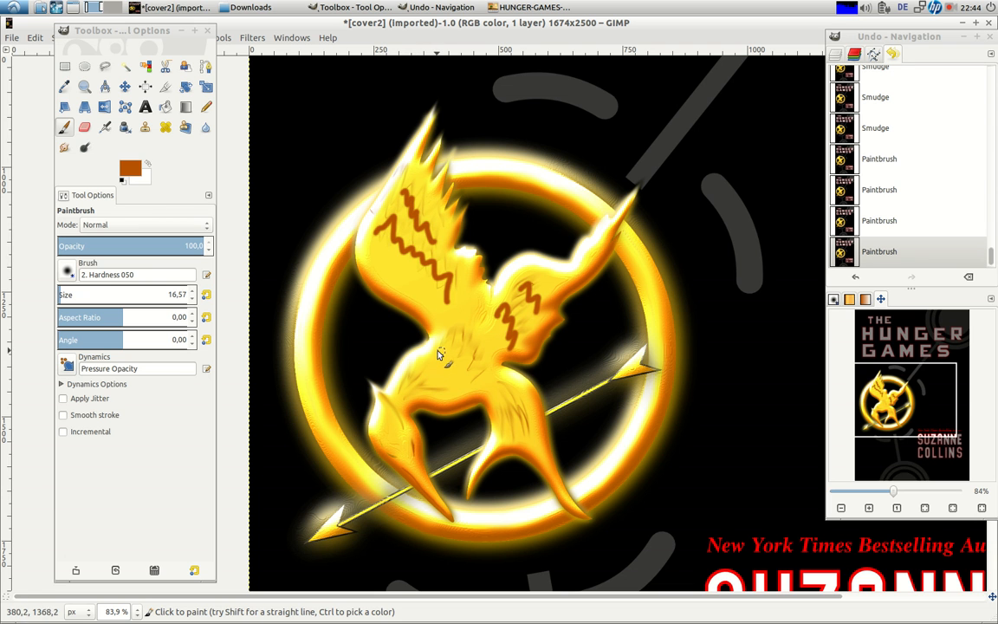
pyautogui.moveTo(477, 330); pyautogui.dragTo(485, 343)
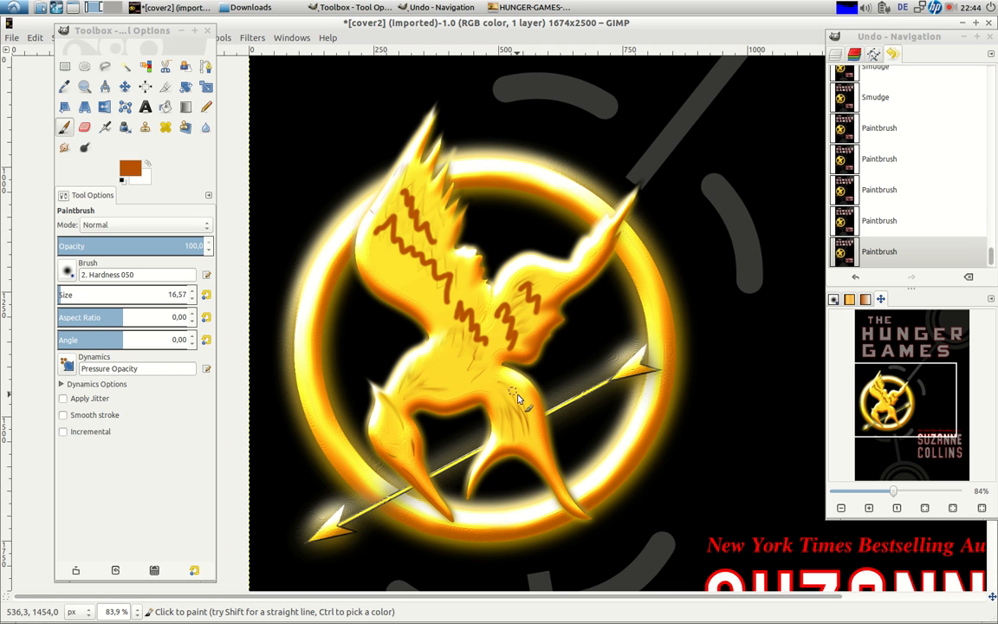
pyautogui.moveTo(499, 385)
pyautogui.mouseDown()
pyautogui.moveTo(517, 395)
pyautogui.moveTo(504, 395)
pyautogui.mouseUp()
pyautogui.moveTo(493, 393); pyautogui.dragTo(489, 405)
# Smudge the thick zigzags on the upper-left wing into feather streaks with brush size 23.90.
pyautogui.click(65, 148)
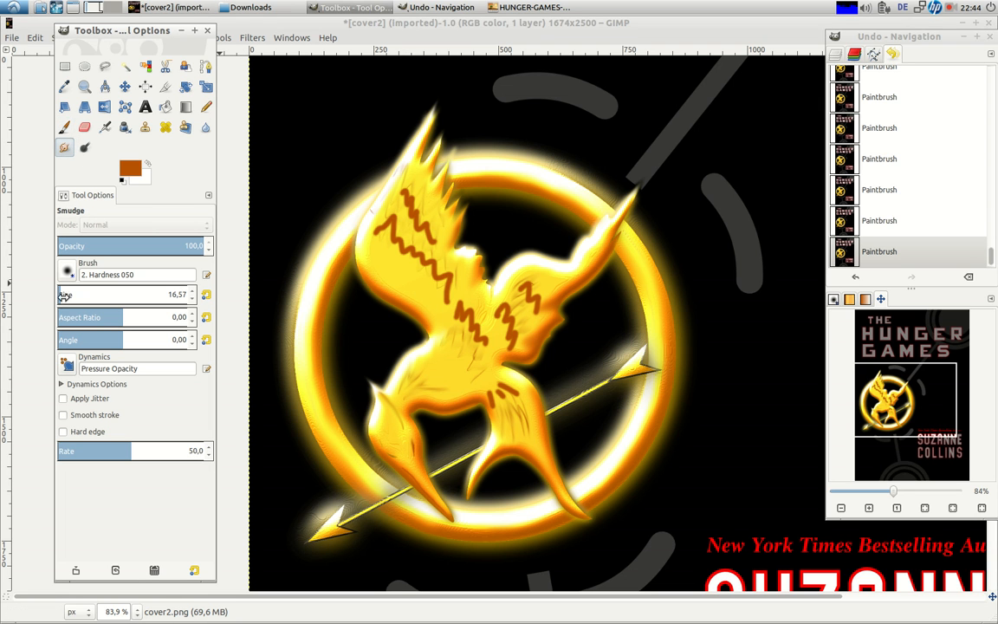
pyautogui.moveTo(66, 296); pyautogui.dragTo(74, 296)
pyautogui.moveTo(397, 262)
pyautogui.mouseDown()
pyautogui.moveTo(443, 300)
pyautogui.moveTo(453, 291)
pyautogui.mouseUp()
pyautogui.moveTo(456, 298)
pyautogui.mouseDown()
pyautogui.moveTo(469, 268)
pyautogui.moveTo(450, 289)
pyautogui.mouseUp()
pyautogui.moveTo(448, 281); pyautogui.dragTo(428, 262)
pyautogui.moveTo(424, 260); pyautogui.dragTo(414, 265)
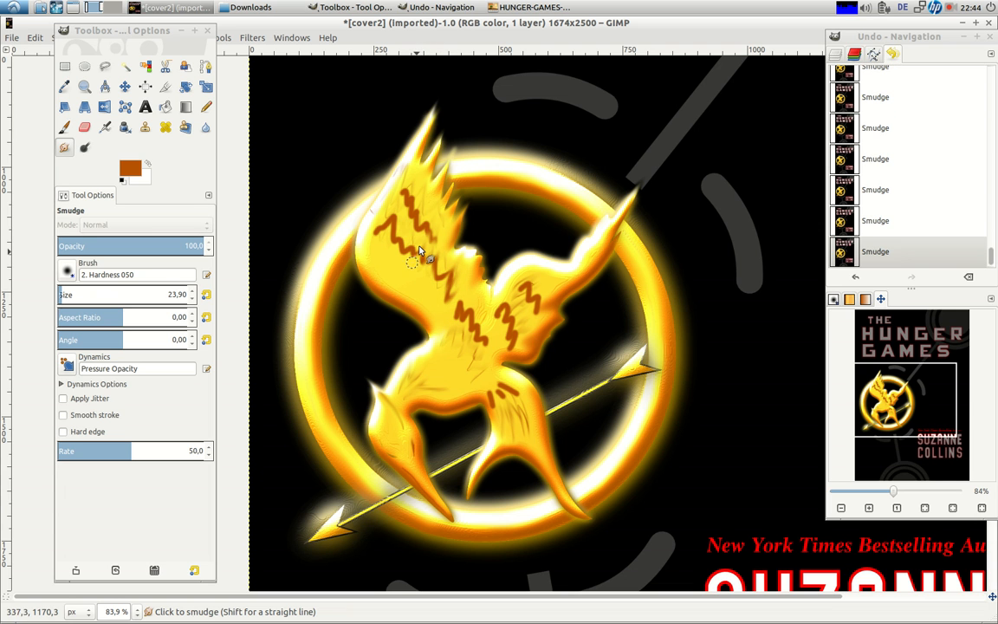
pyautogui.moveTo(412, 223)
pyautogui.mouseDown()
pyautogui.moveTo(398, 193)
pyautogui.moveTo(392, 222)
pyautogui.mouseUp()
pyautogui.moveTo(421, 186)
pyautogui.mouseDown()
pyautogui.moveTo(411, 262)
pyautogui.moveTo(415, 274)
pyautogui.moveTo(423, 255)
pyautogui.moveTo(417, 294)
pyautogui.moveTo(429, 267)
pyautogui.moveTo(433, 281)
pyautogui.moveTo(446, 281)
pyautogui.moveTo(446, 312)
pyautogui.moveTo(426, 260)
pyautogui.moveTo(412, 270)
pyautogui.moveTo(396, 255)
pyautogui.moveTo(388, 219)
pyautogui.moveTo(376, 254)
pyautogui.moveTo(400, 190)
pyautogui.mouseUp()
pyautogui.moveTo(423, 230); pyautogui.dragTo(421, 211)
# Smudge the thick strokes on the upper body, right wing and tail into feather streaks, and touch up the left wing's inner edge.
pyautogui.moveTo(469, 321)
pyautogui.mouseDown()
pyautogui.moveTo(494, 306)
pyautogui.moveTo(486, 350)
pyautogui.moveTo(479, 338)
pyautogui.moveTo(468, 349)
pyautogui.moveTo(464, 288)
pyautogui.moveTo(465, 322)
pyautogui.moveTo(520, 320)
pyautogui.moveTo(510, 348)
pyautogui.moveTo(515, 294)
pyautogui.moveTo(507, 284)
pyautogui.moveTo(508, 318)
pyautogui.moveTo(529, 323)
pyautogui.moveTo(535, 273)
pyautogui.moveTo(508, 291)
pyautogui.moveTo(514, 302)
pyautogui.moveTo(553, 273)
pyautogui.moveTo(529, 279)
pyautogui.moveTo(531, 295)
pyautogui.moveTo(562, 284)
pyautogui.mouseUp()
pyautogui.moveTo(509, 341)
pyautogui.mouseDown()
pyautogui.moveTo(537, 310)
pyautogui.moveTo(518, 327)
pyautogui.moveTo(516, 312)
pyautogui.moveTo(524, 292)
pyautogui.moveTo(479, 335)
pyautogui.moveTo(500, 326)
pyautogui.moveTo(489, 331)
pyautogui.moveTo(517, 340)
pyautogui.moveTo(493, 364)
pyautogui.moveTo(510, 385)
pyautogui.moveTo(491, 381)
pyautogui.moveTo(516, 439)
pyautogui.mouseUp()
pyautogui.moveTo(497, 391)
pyautogui.mouseDown()
pyautogui.moveTo(512, 444)
pyautogui.moveTo(499, 441)
pyautogui.mouseUp()
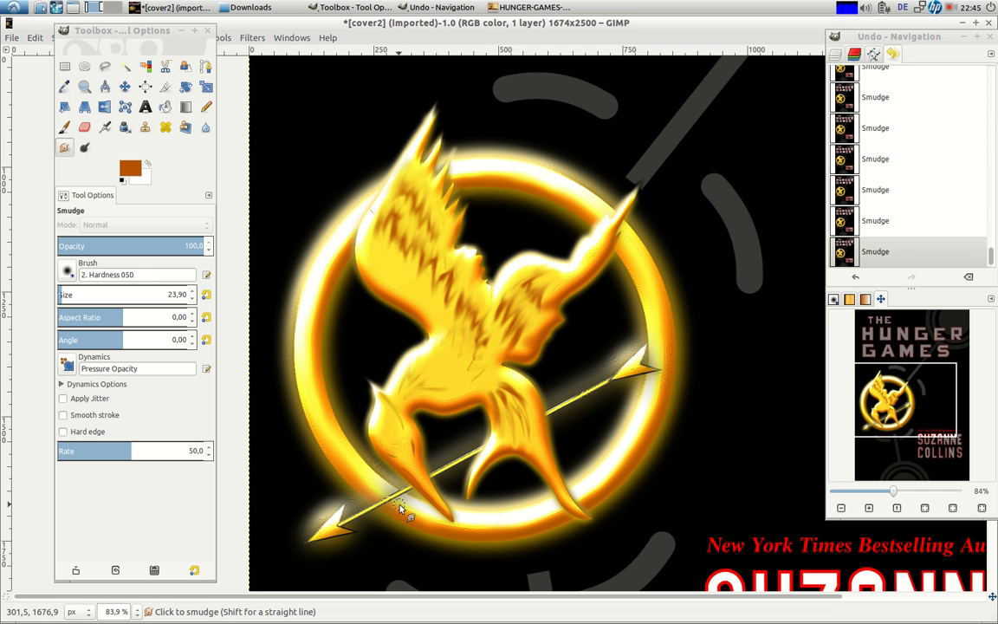
pyautogui.moveTo(445, 291)
pyautogui.mouseDown()
pyautogui.moveTo(465, 281)
pyautogui.moveTo(454, 262)
pyautogui.mouseUp()
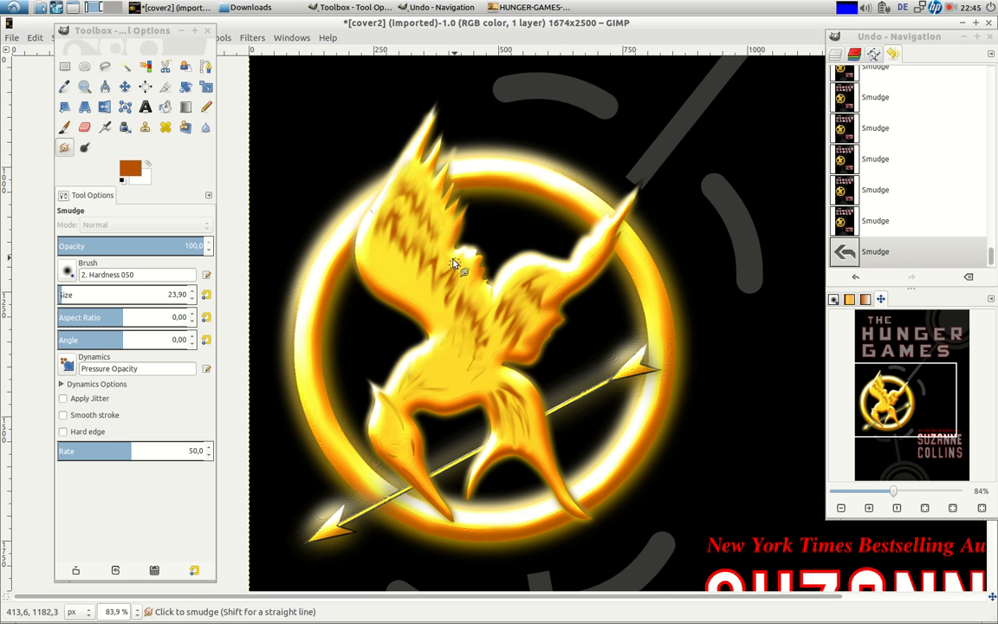
# Check the whole cover and, at 50% zoom, smudge the feather streaks on the left wing and where it joins the body.
pyautogui.click(841, 508)
pyautogui.click(840, 507)
pyautogui.click(840, 507)
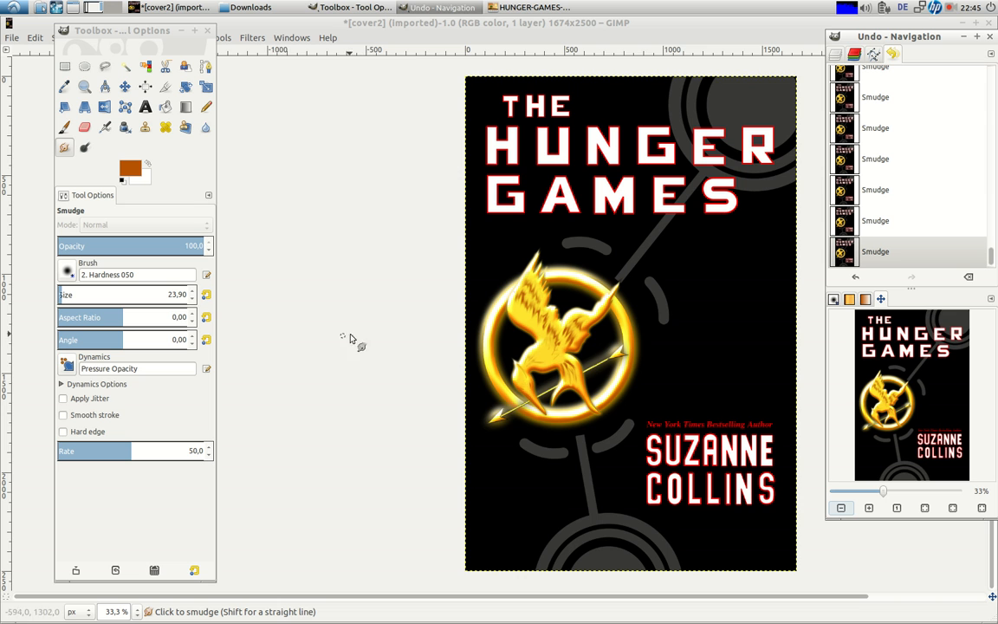
pyautogui.click(868, 510)
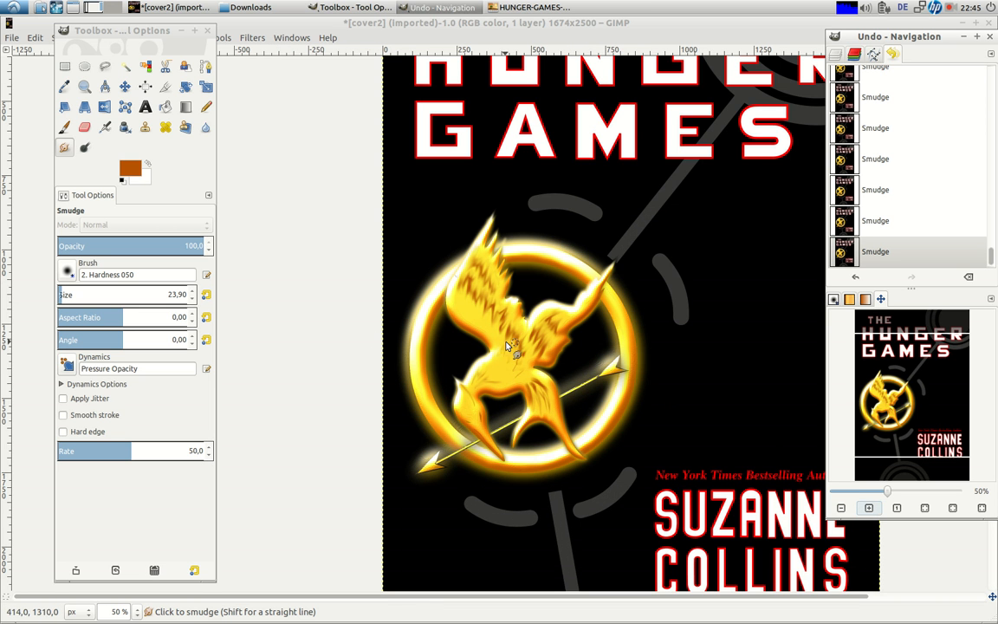
pyautogui.moveTo(509, 329)
pyautogui.mouseDown()
pyautogui.moveTo(523, 320)
pyautogui.moveTo(502, 307)
pyautogui.mouseUp()
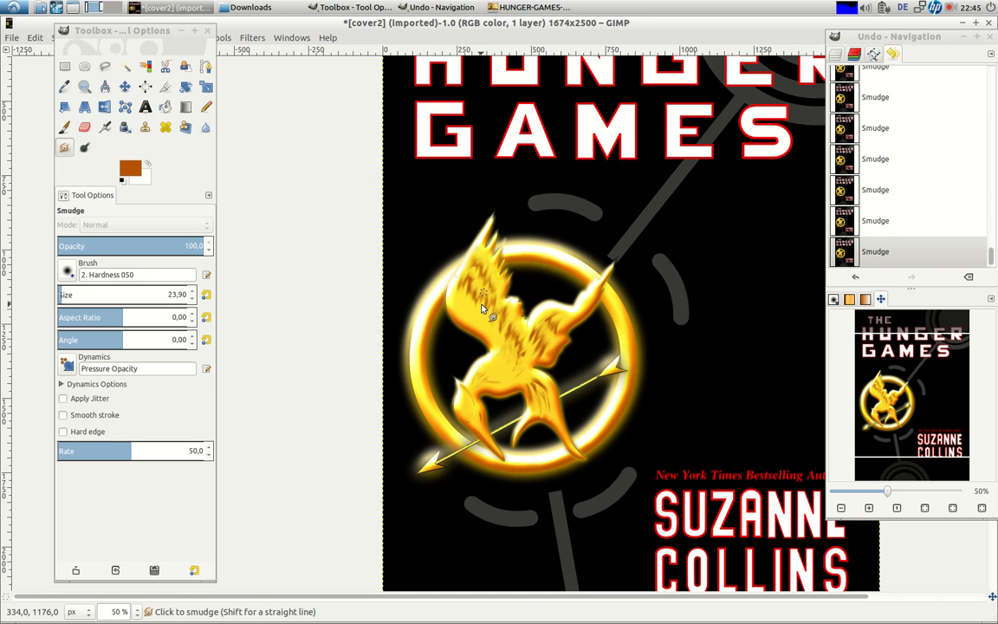
pyautogui.moveTo(466, 274); pyautogui.dragTo(462, 289)
# Consult HUNGER-GAMES-jacket.jpg and smudge the right wing's lower edge in close-up with brush size 17.94.
pyautogui.click(493, 8)
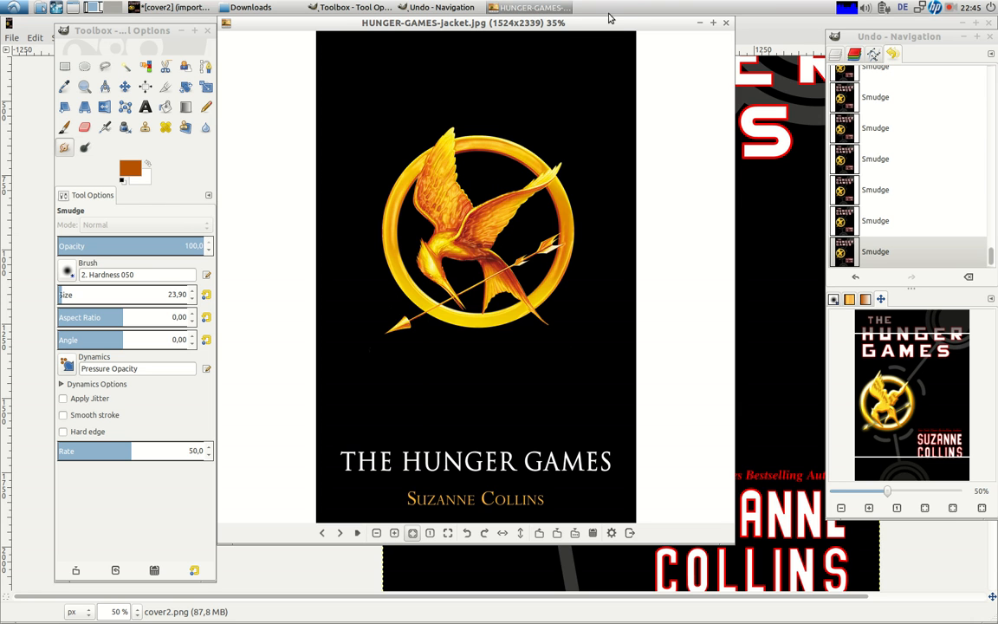
pyautogui.click(780, 43)
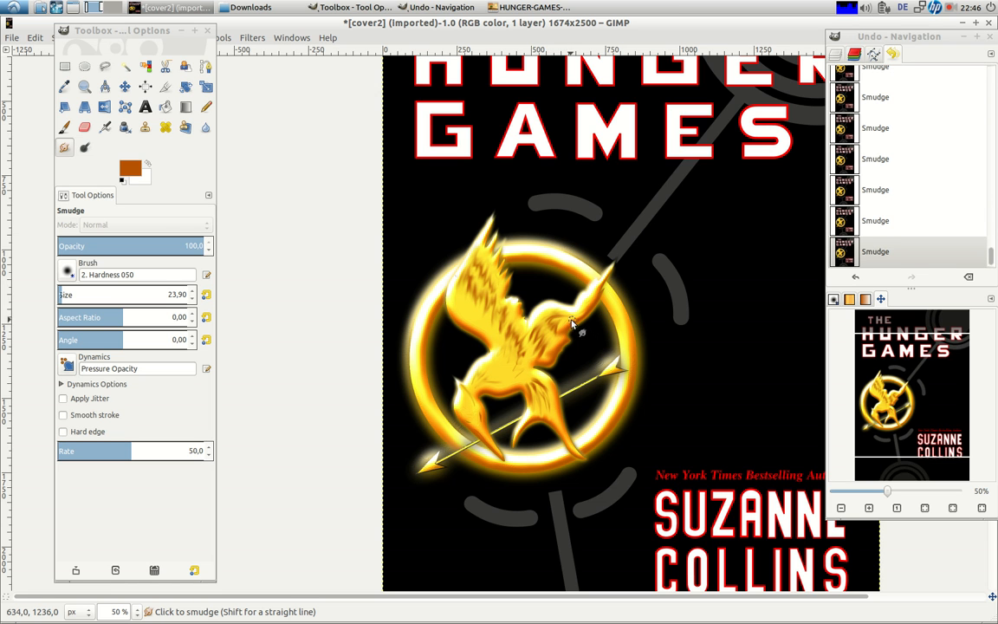
pyautogui.click(87, 92)
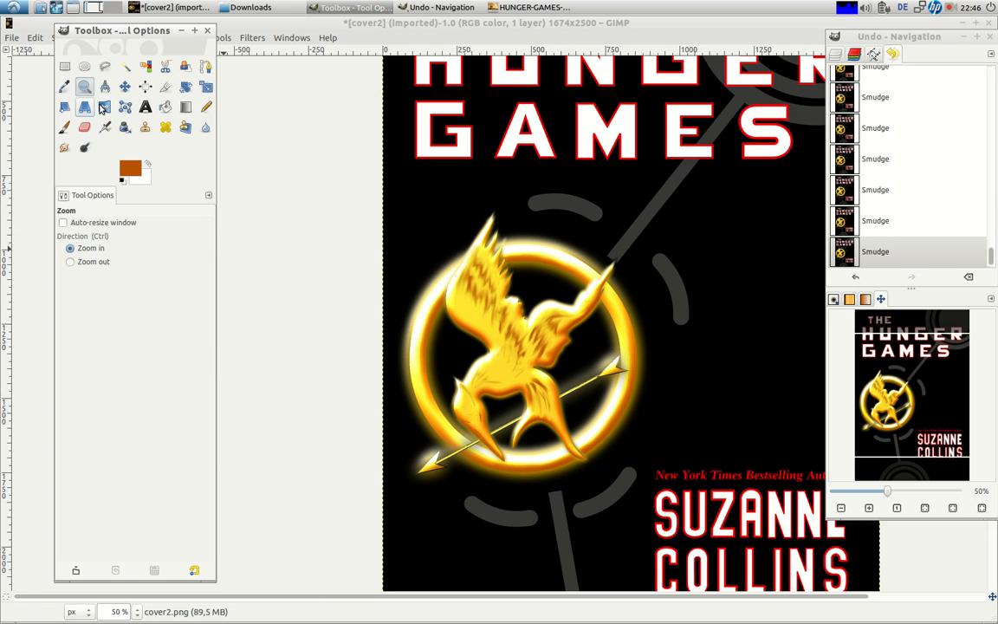
pyautogui.moveTo(468, 227); pyautogui.dragTo(628, 351)
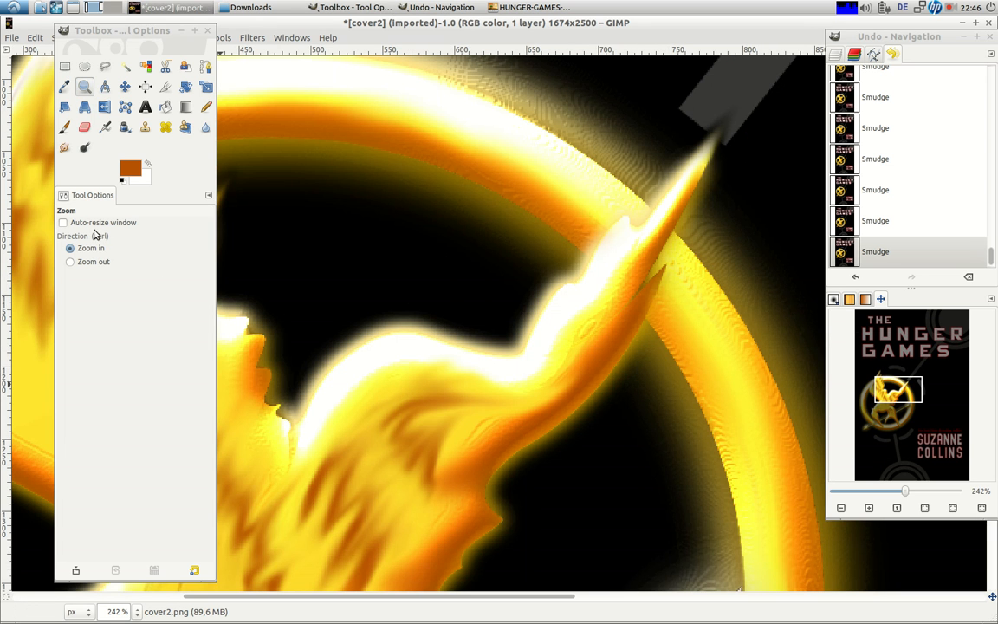
pyautogui.click(64, 147)
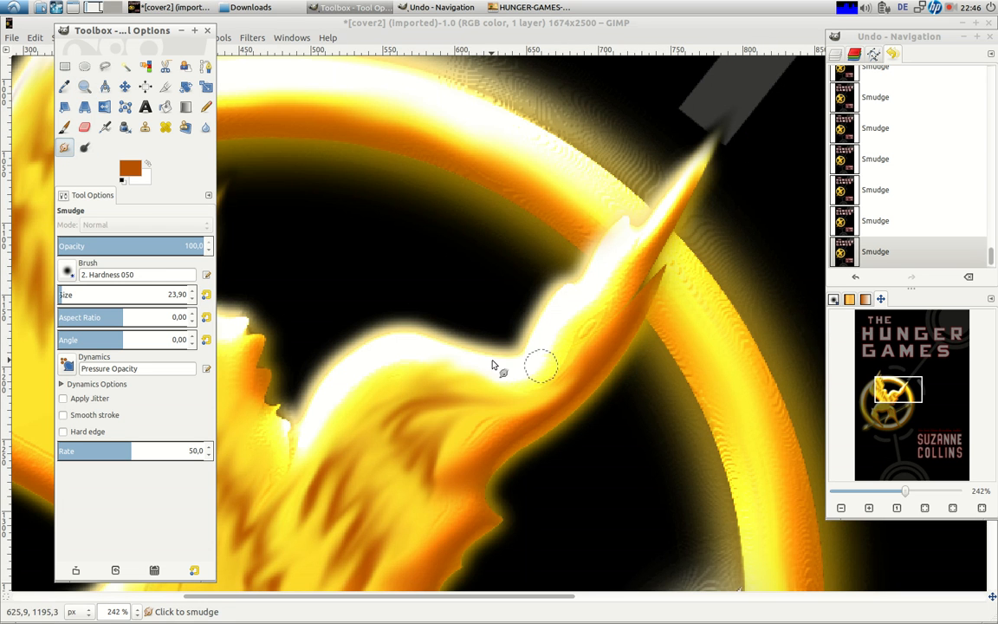
pyautogui.moveTo(76, 297); pyautogui.dragTo(73, 296)
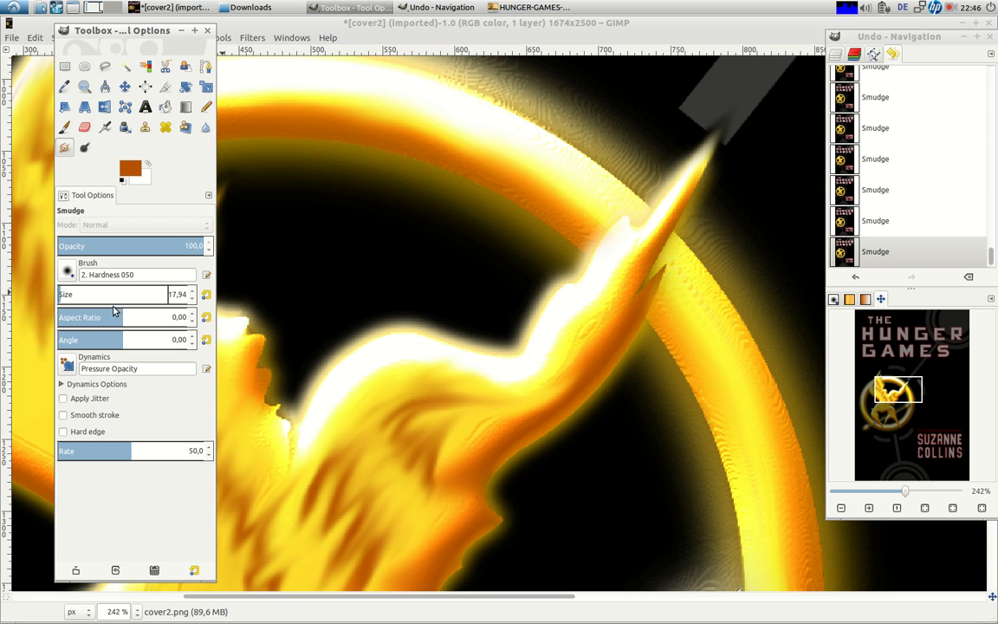
pyautogui.click(472, 454)
pyautogui.moveTo(483, 519)
pyautogui.mouseDown()
pyautogui.moveTo(440, 528)
pyautogui.moveTo(441, 556)
pyautogui.mouseUp()
pyautogui.moveTo(557, 387); pyautogui.dragTo(603, 356)
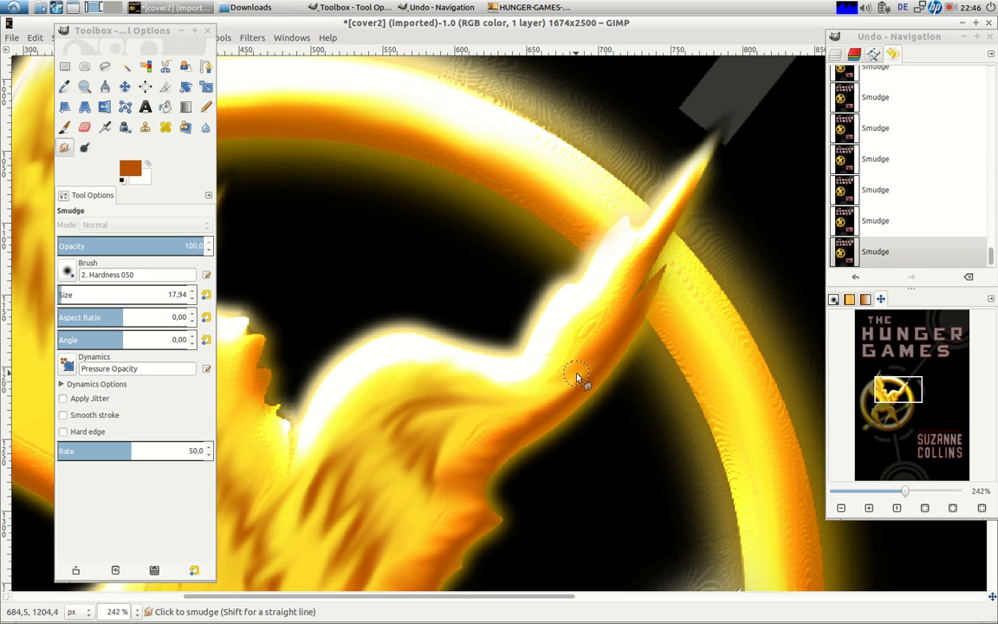
# Smudge the remaining hard lines on the bird's body and around the wing base in close-up.
pyautogui.moveTo(857, 356)
pyautogui.mouseDown()
pyautogui.moveTo(897, 401)
pyautogui.moveTo(886, 412)
pyautogui.moveTo(874, 399)
pyautogui.mouseUp()
pyautogui.moveTo(568, 299)
pyautogui.mouseDown()
pyautogui.moveTo(508, 215)
pyautogui.moveTo(549, 232)
pyautogui.moveTo(421, 155)
pyautogui.mouseUp()
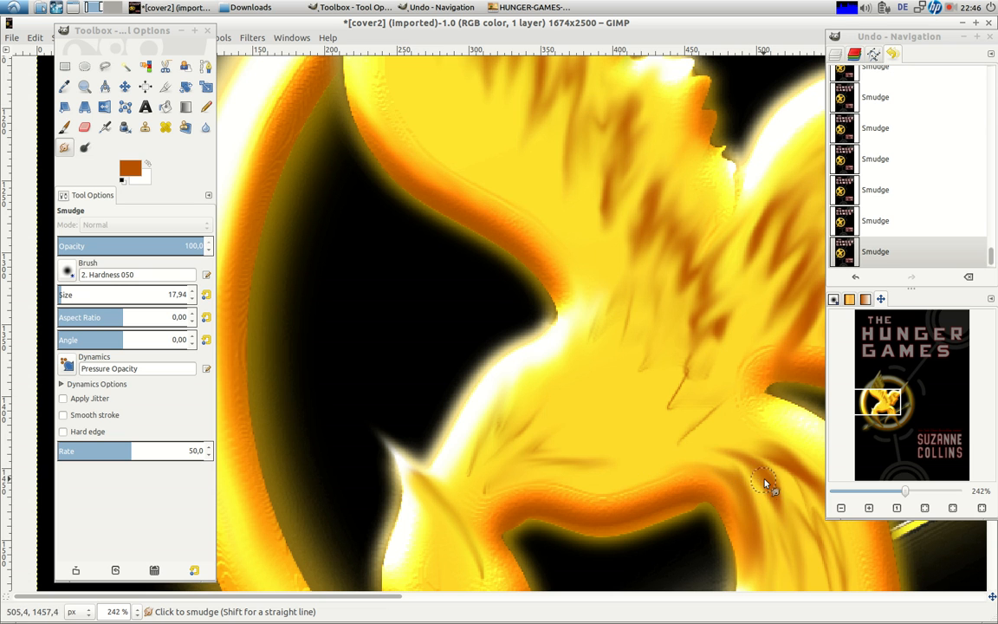
pyautogui.click(869, 507)
pyautogui.click(868, 507)
pyautogui.moveTo(869, 403); pyautogui.dragTo(878, 407)
pyautogui.moveTo(492, 161)
pyautogui.mouseDown()
pyautogui.moveTo(467, 205)
pyautogui.moveTo(459, 189)
pyautogui.moveTo(408, 242)
pyautogui.mouseUp()
pyautogui.moveTo(547, 213)
pyautogui.mouseDown()
pyautogui.moveTo(483, 267)
pyautogui.moveTo(411, 286)
pyautogui.mouseUp()
pyautogui.moveTo(664, 138)
pyautogui.mouseDown()
pyautogui.moveTo(626, 131)
pyautogui.moveTo(613, 154)
pyautogui.moveTo(601, 133)
pyautogui.moveTo(573, 149)
pyautogui.mouseUp()
pyautogui.press('-')
pyautogui.press('-')
pyautogui.press('-')
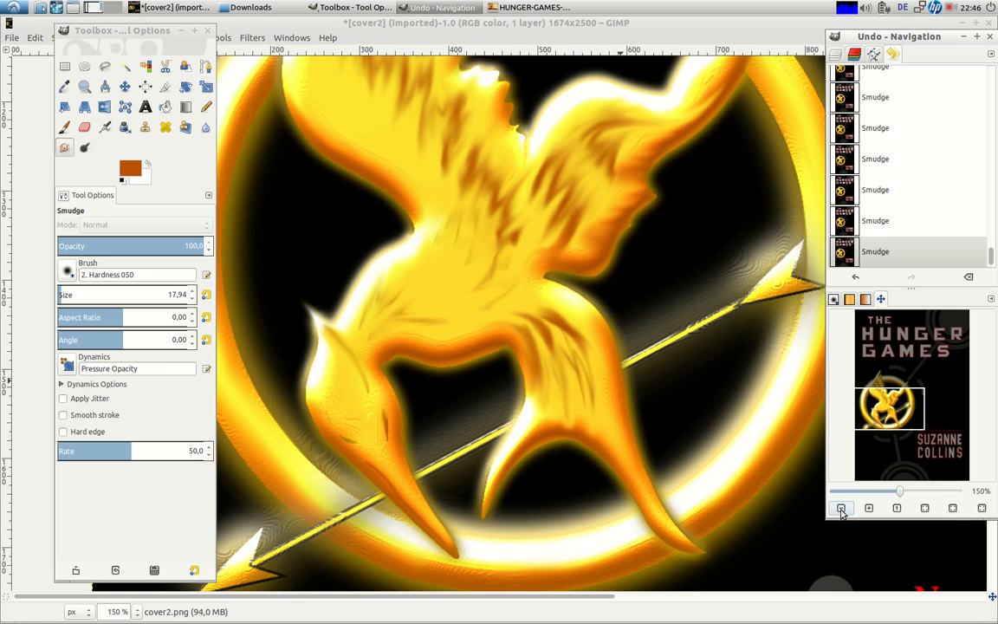
# Touch up the bird's head and smudge away the dark line along the beak in close-up with brush size 17.94.
pyautogui.click(840, 509)
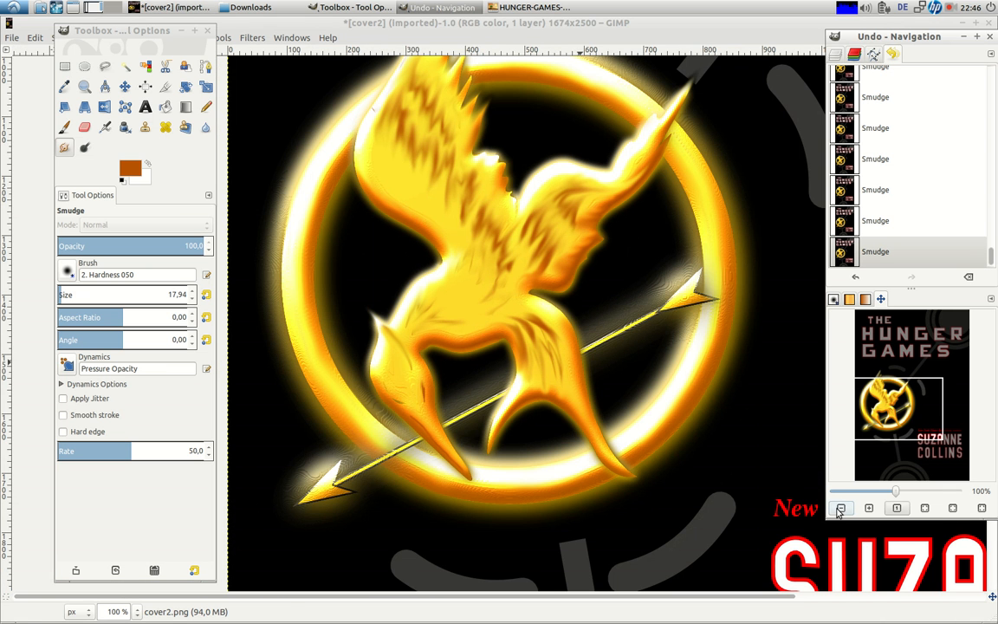
pyautogui.click(420, 379)
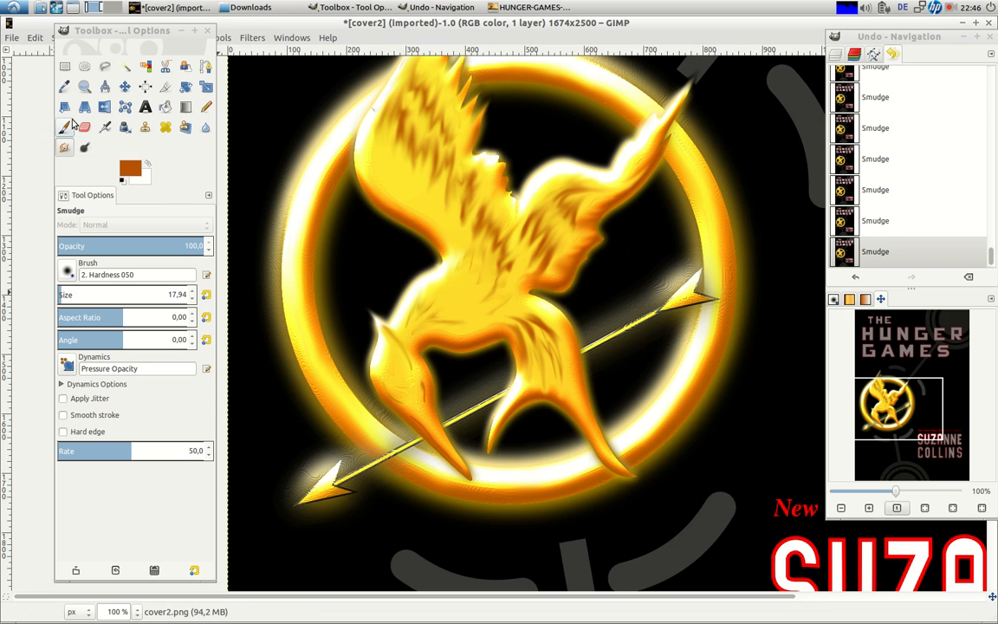
pyautogui.click(85, 90)
pyautogui.moveTo(381, 390); pyautogui.dragTo(454, 463)
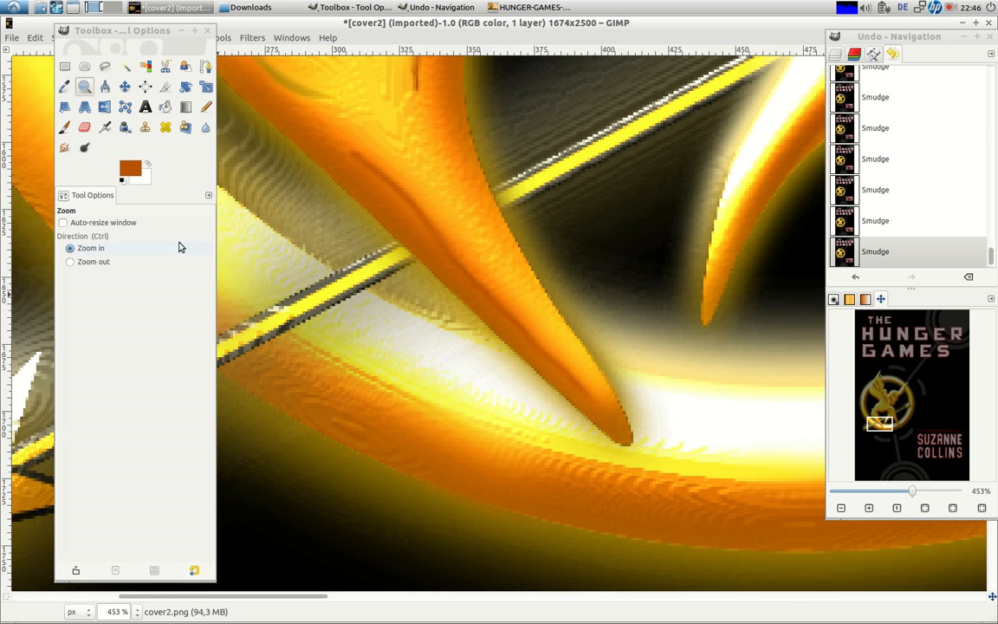
pyautogui.click(64, 147)
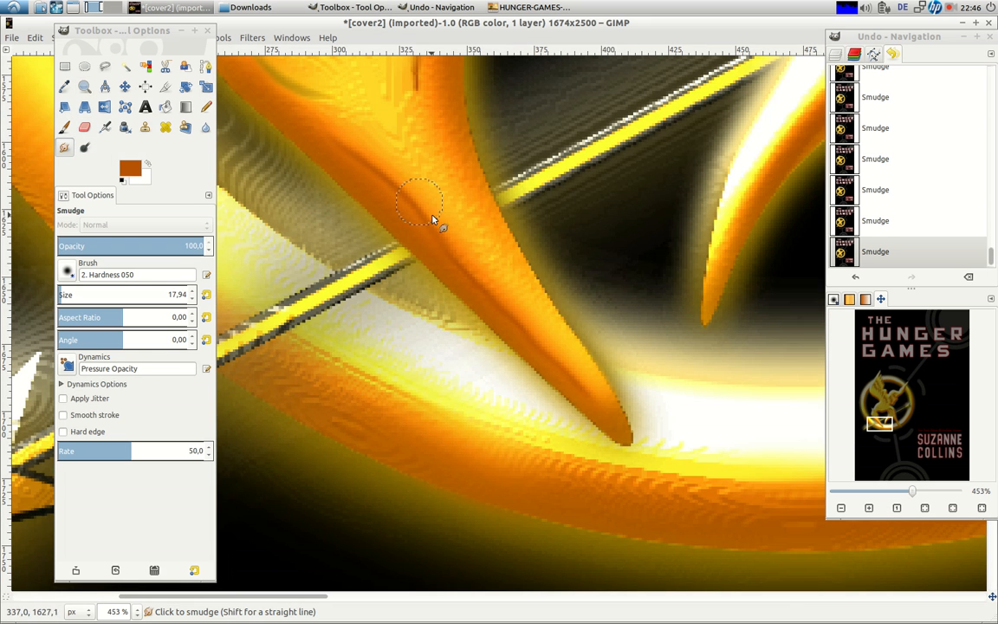
pyautogui.moveTo(476, 271)
pyautogui.mouseDown()
pyautogui.moveTo(523, 312)
pyautogui.moveTo(558, 373)
pyautogui.mouseUp()
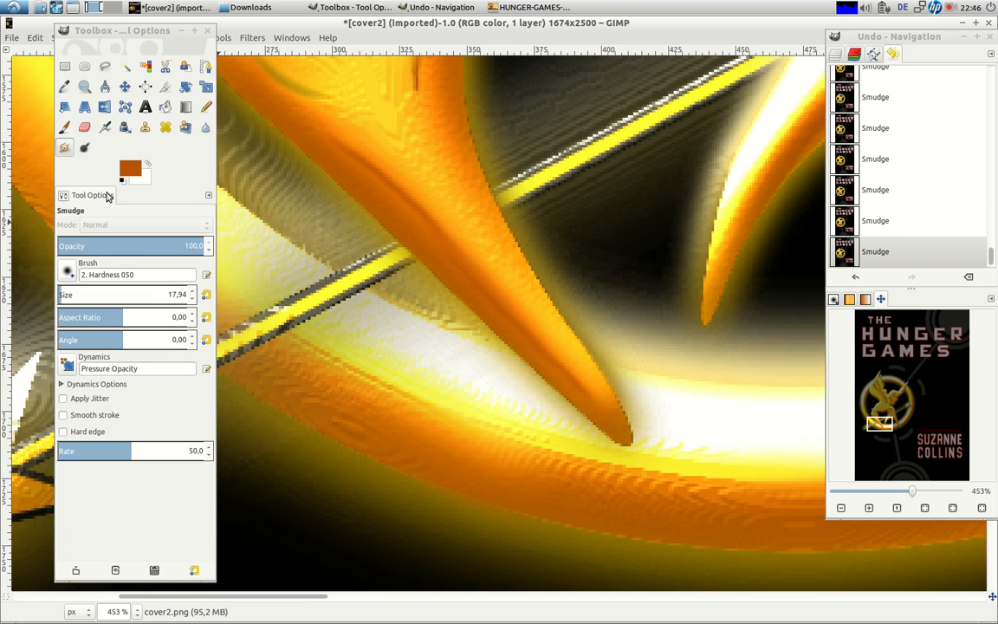
# Clone the arrow shaft onto the beak's edge with brush size 10.61 and smudge its end into the gold.
pyautogui.click(145, 126)
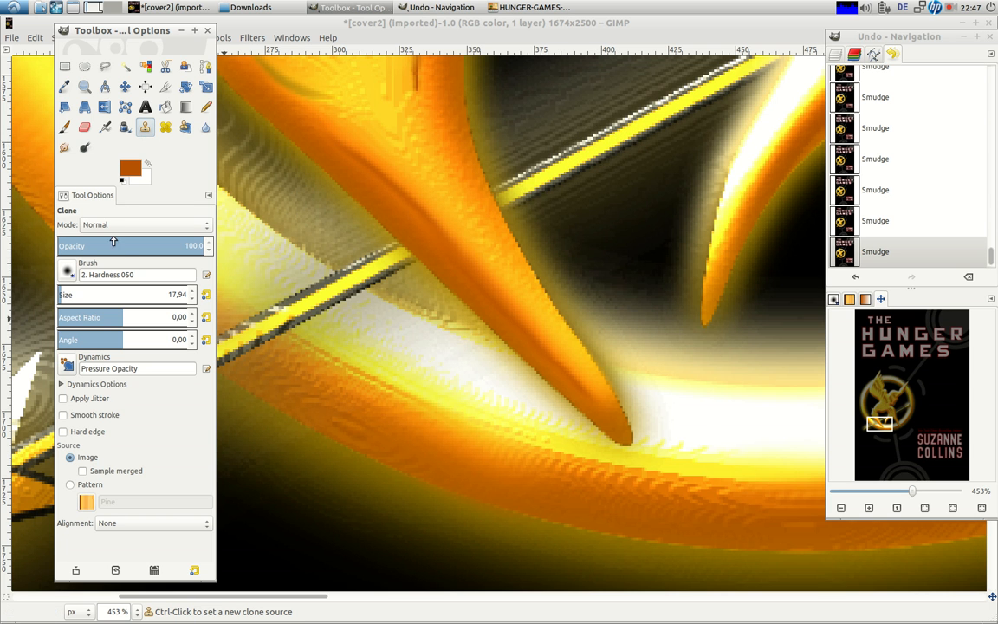
pyautogui.moveTo(86, 300); pyautogui.dragTo(77, 299)
pyautogui.click(65, 149)
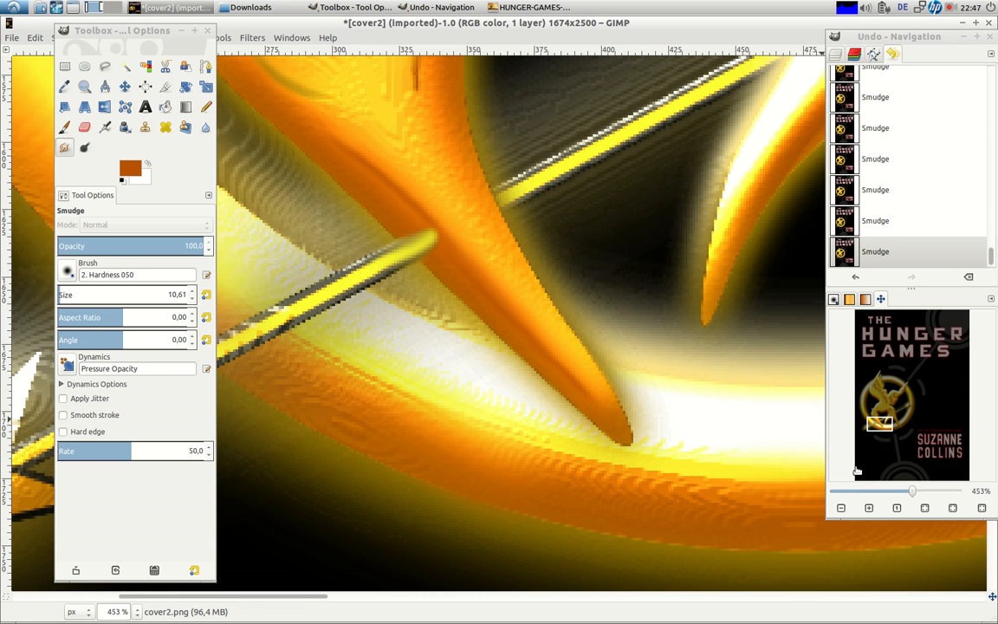
# Check the extended arrow shaft at 50% zoom and compare how the arrow crosses the bird in HUNGER-GAMES-jacket.jpg.
pyautogui.click(841, 507)
pyautogui.click(840, 507)
pyautogui.click(840, 507)
pyautogui.click(840, 508)
pyautogui.click(840, 508)
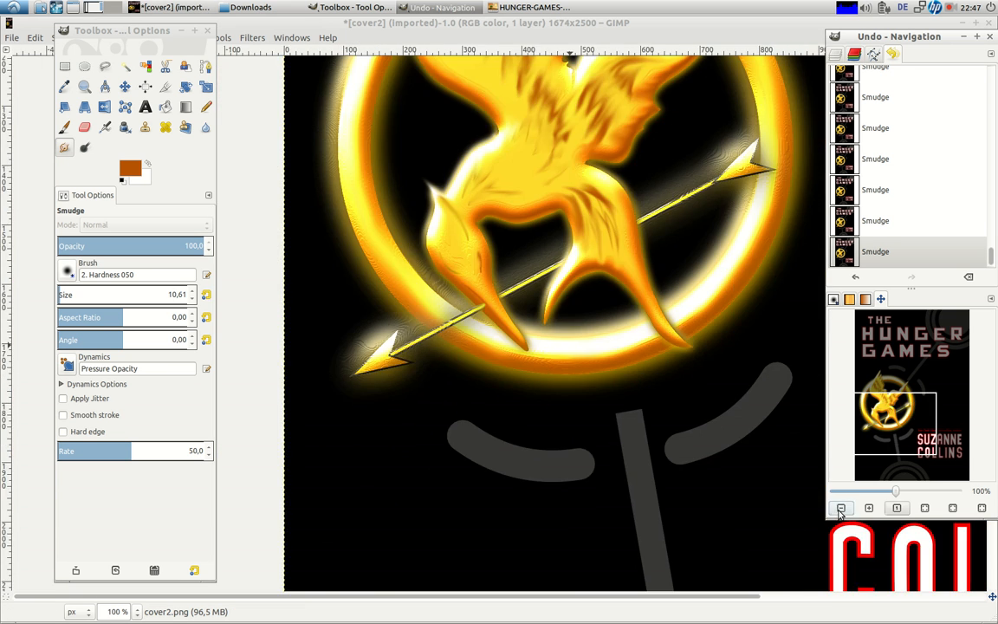
pyautogui.click(840, 509)
pyautogui.click(840, 509)
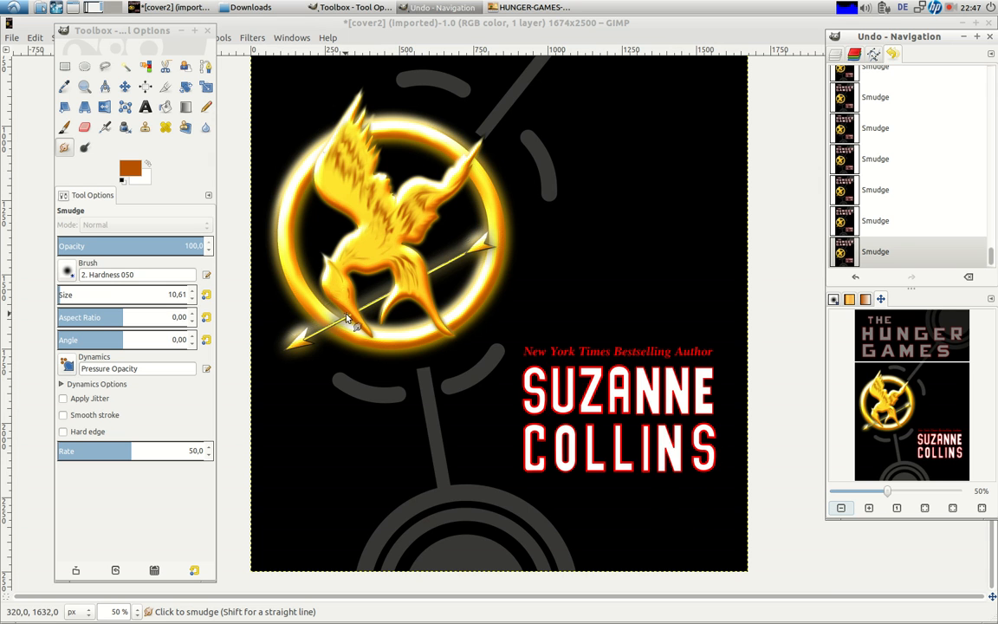
pyautogui.click(498, 6)
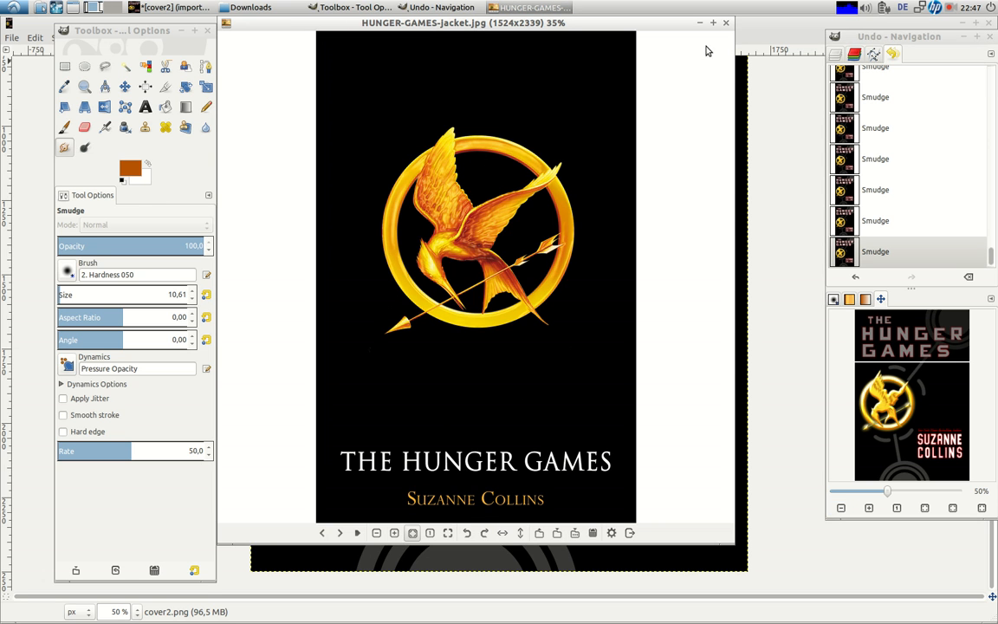
pyautogui.click(797, 32)
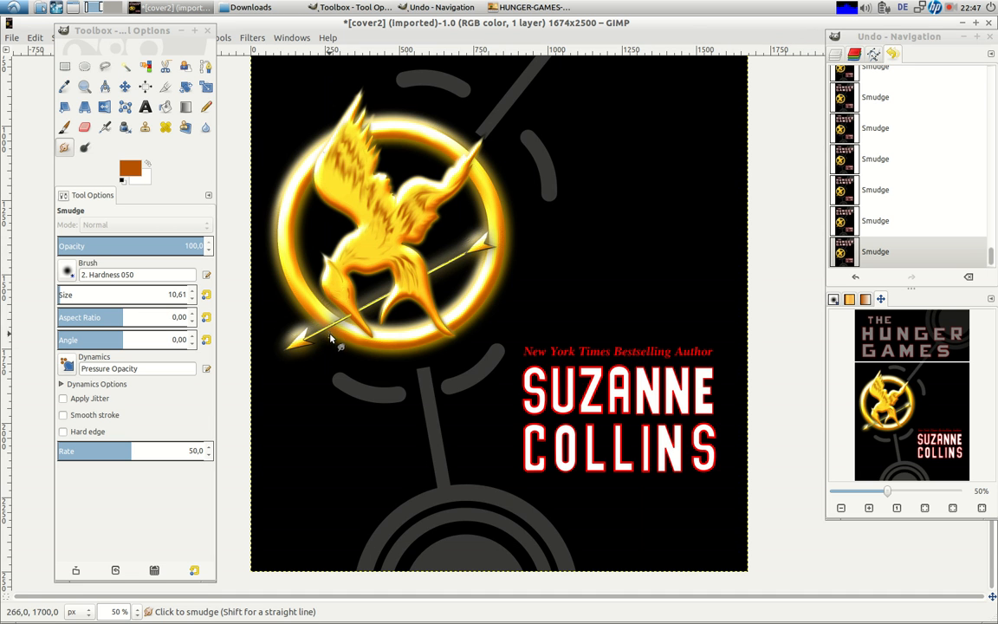
# Clone the arrow shaft across the bird's tail in close-up with brush size 10.61, joining the visible shaft sections on both sides.
pyautogui.click(145, 128)
pyautogui.click(84, 87)
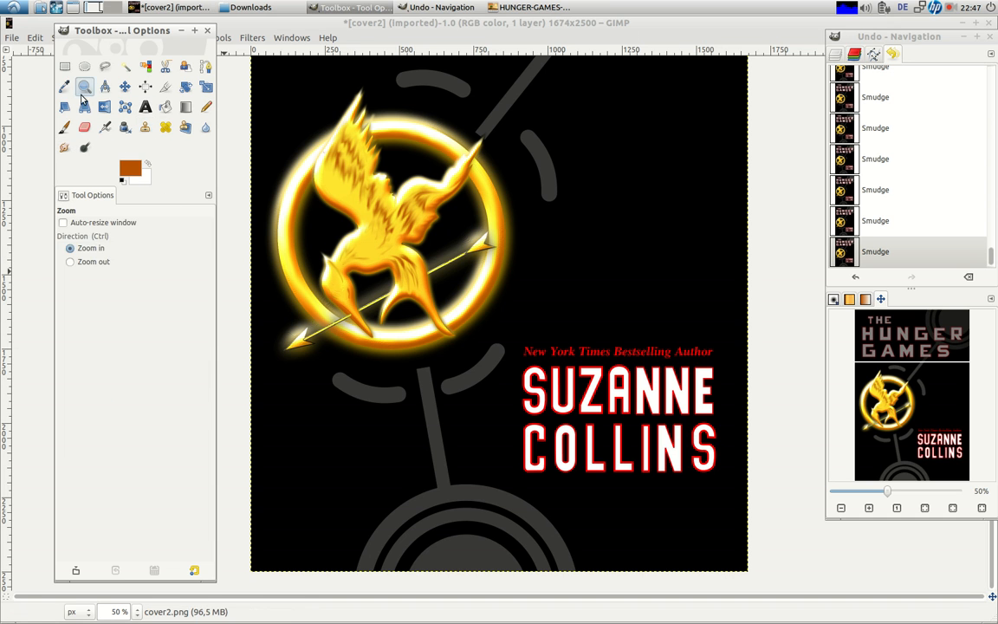
pyautogui.moveTo(282, 192); pyautogui.dragTo(453, 297)
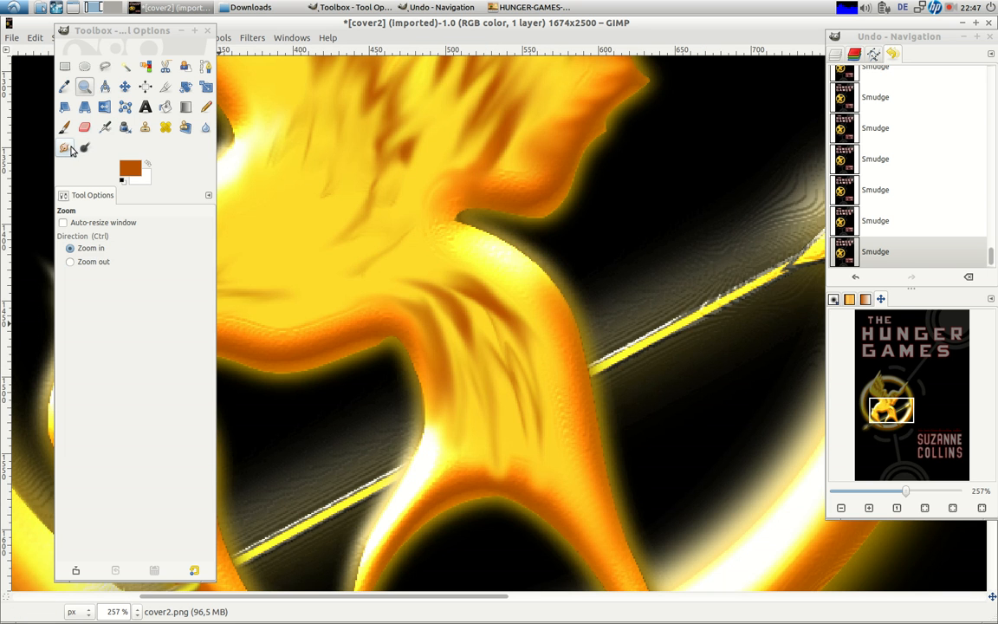
pyautogui.click(145, 127)
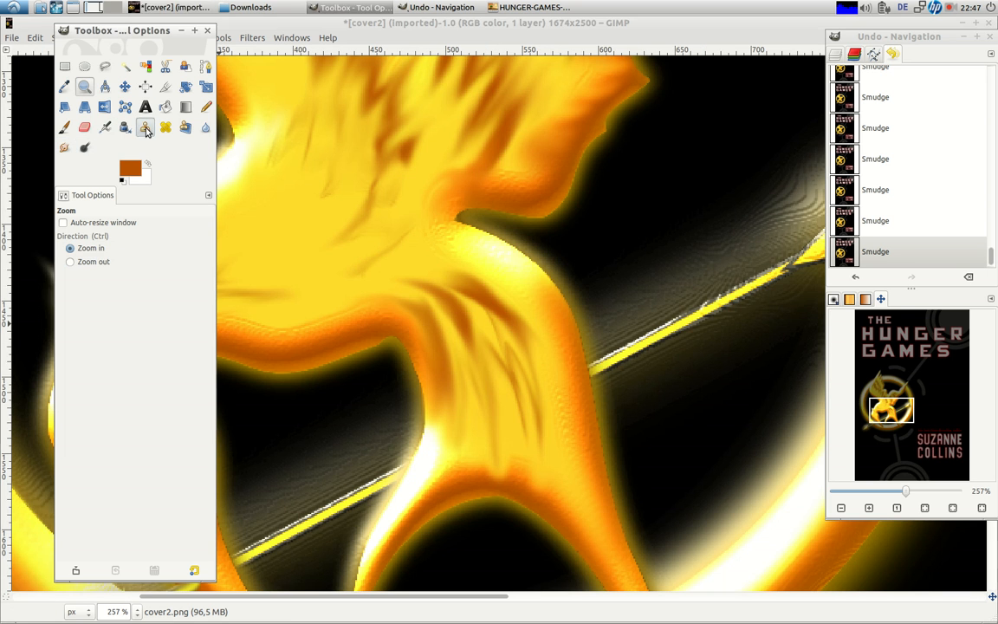
pyautogui.press('ctrl')
pyautogui.keyDown('ctrl'); pyautogui.click(669, 336); pyautogui.keyUp('ctrl')
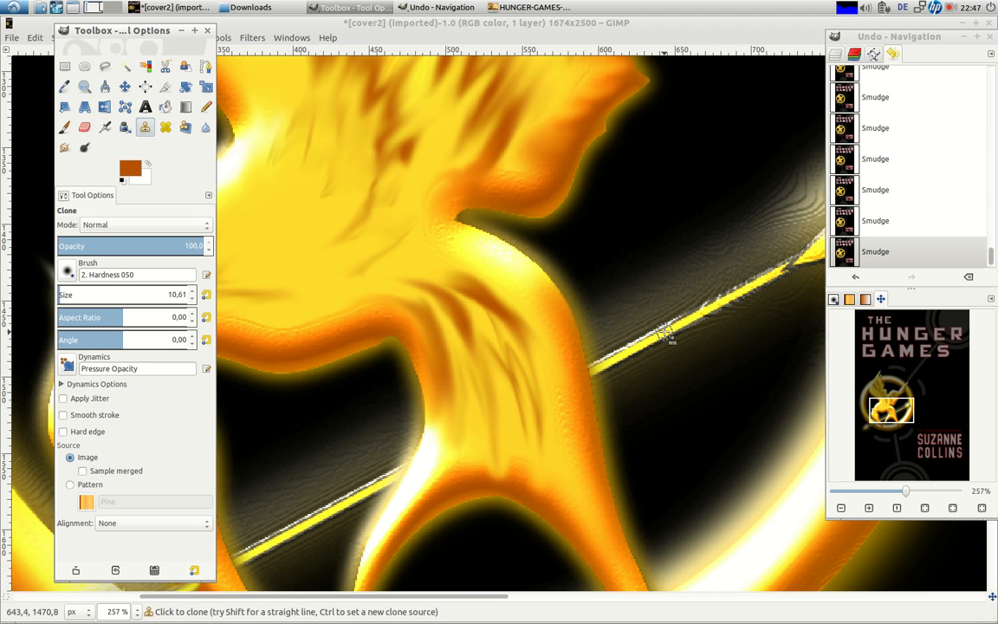
pyautogui.click(589, 376)
pyautogui.click(589, 377)
pyautogui.click(580, 386)
pyautogui.click(572, 391)
pyautogui.click(574, 380)
pyautogui.click(573, 383)
pyautogui.click(570, 382)
pyautogui.moveTo(595, 370)
pyautogui.mouseDown()
pyautogui.moveTo(538, 401)
pyautogui.moveTo(581, 377)
pyautogui.mouseUp()
pyautogui.moveTo(537, 405)
pyautogui.mouseDown()
pyautogui.moveTo(502, 425)
pyautogui.moveTo(545, 395)
pyautogui.mouseUp()
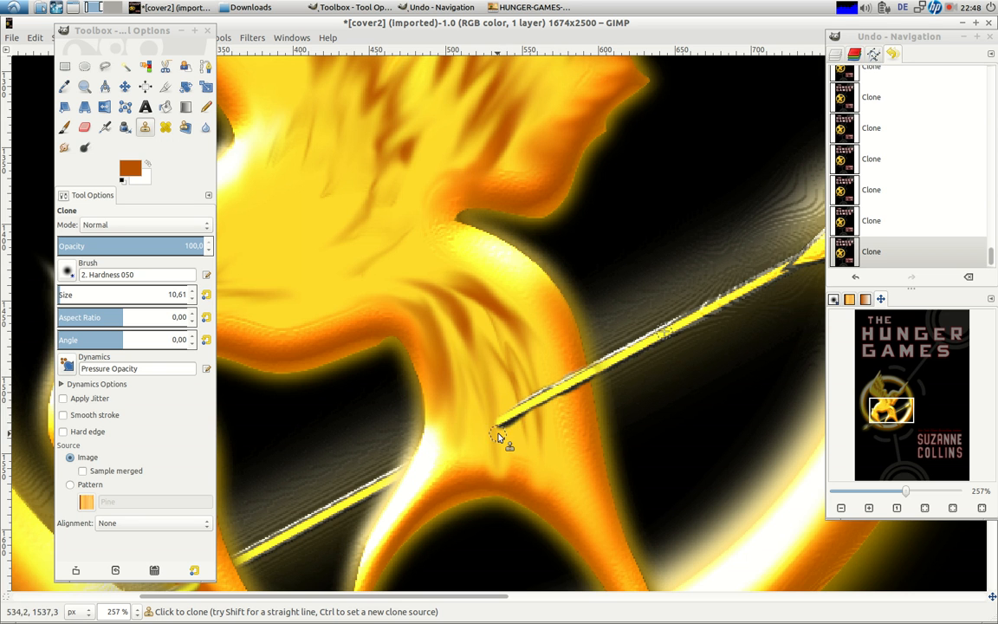
pyautogui.moveTo(497, 420)
pyautogui.mouseDown()
pyautogui.moveTo(414, 475)
pyautogui.moveTo(383, 512)
pyautogui.mouseUp()
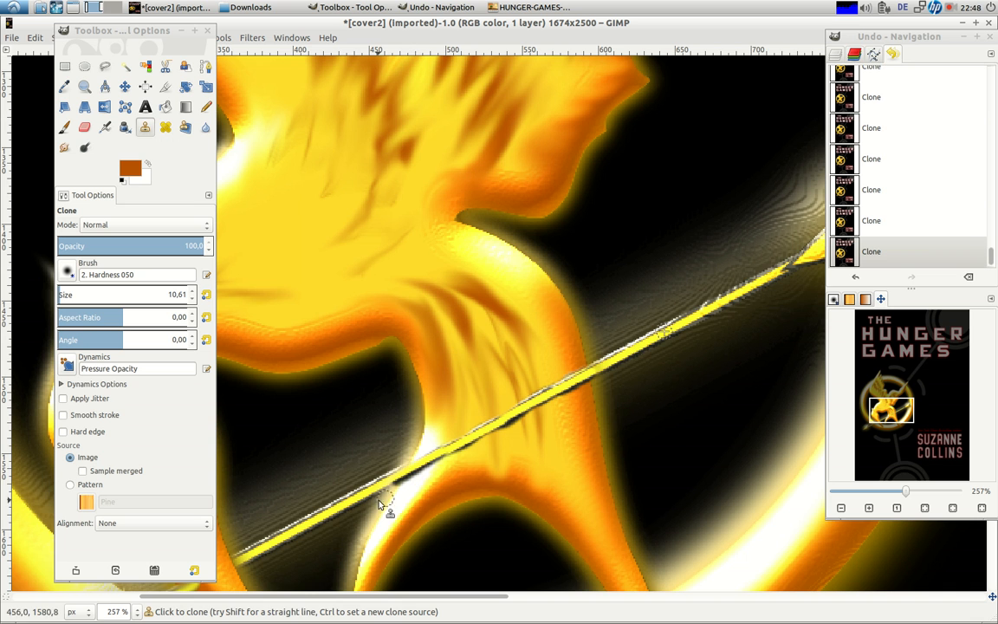
# Smudge the cloned arrow shaft along its length over the tail to blend its rough edges.
pyautogui.click(65, 147)
pyautogui.click(567, 392)
pyautogui.click(565, 394)
pyautogui.click(581, 387)
pyautogui.click(558, 394)
pyautogui.click(534, 417)
pyautogui.click(481, 434)
pyautogui.click(494, 439)
pyautogui.click(457, 455)
pyautogui.moveTo(445, 455); pyautogui.dragTo(400, 482)
pyautogui.moveTo(474, 445); pyautogui.dragTo(341, 516)
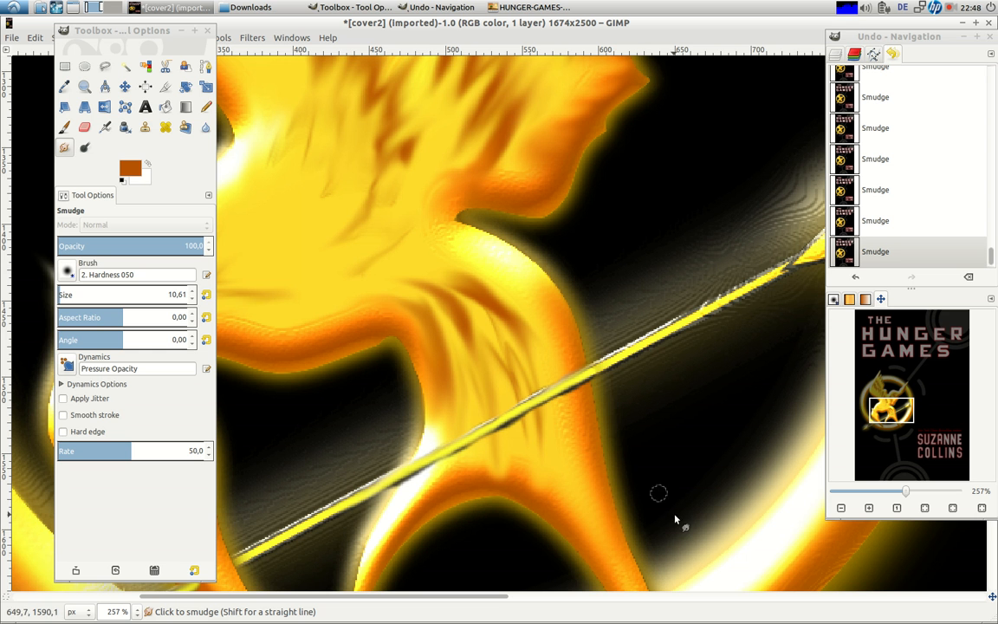
# Review the arrow and the whole cover at reduced zoom, ending at 33%.
pyautogui.click(840, 509)
pyautogui.click(841, 509)
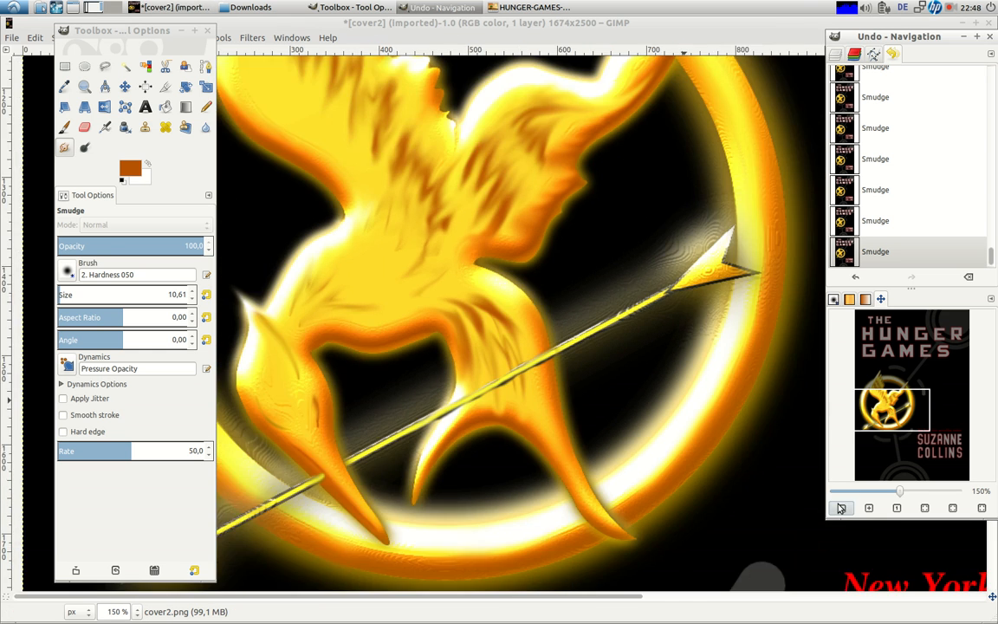
pyautogui.click(841, 509)
pyautogui.click(841, 508)
pyautogui.click(841, 508)
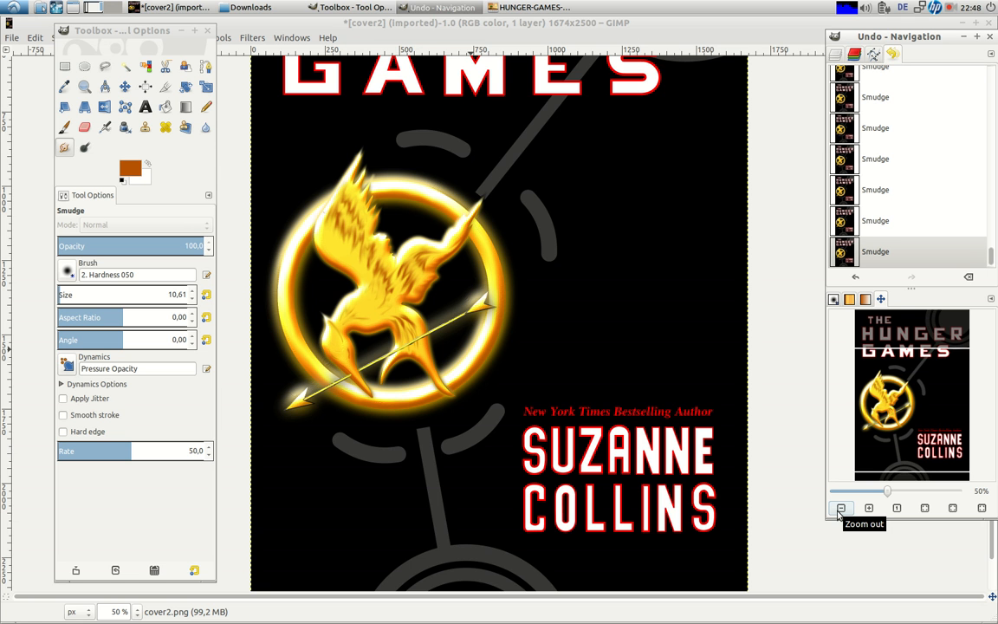
pyautogui.click(840, 509)
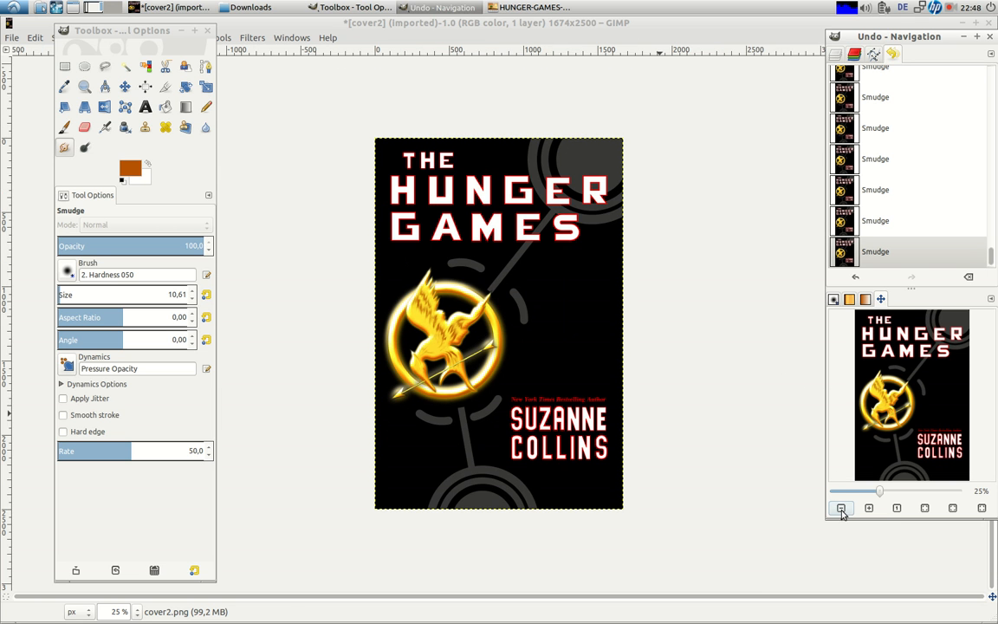
pyautogui.click(870, 510)
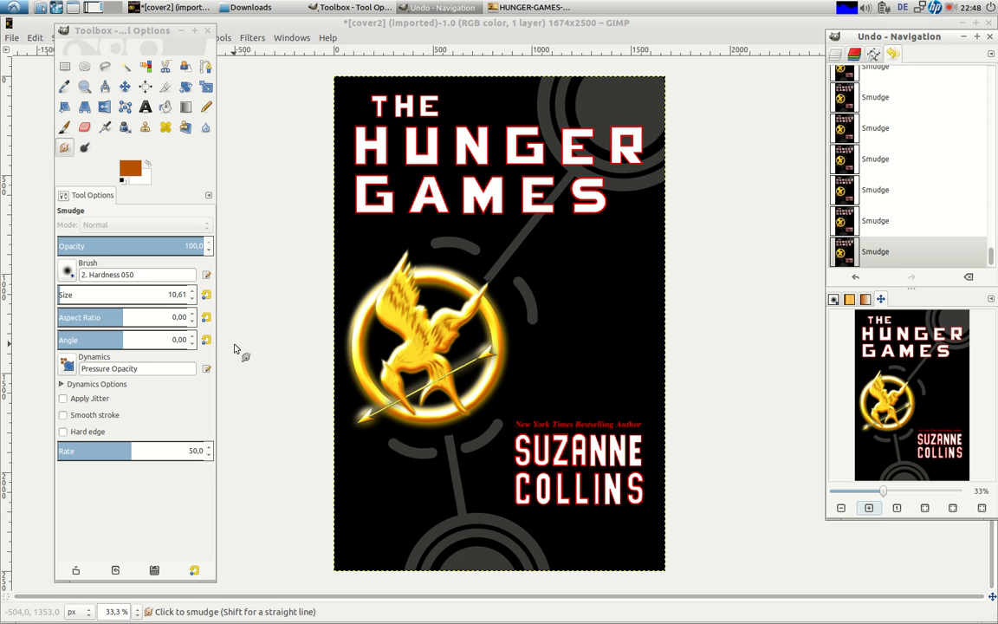
# Export the cover to the Downloads folder as cover2.jpg with JPEG quality 90.
pyautogui.click(12, 37)
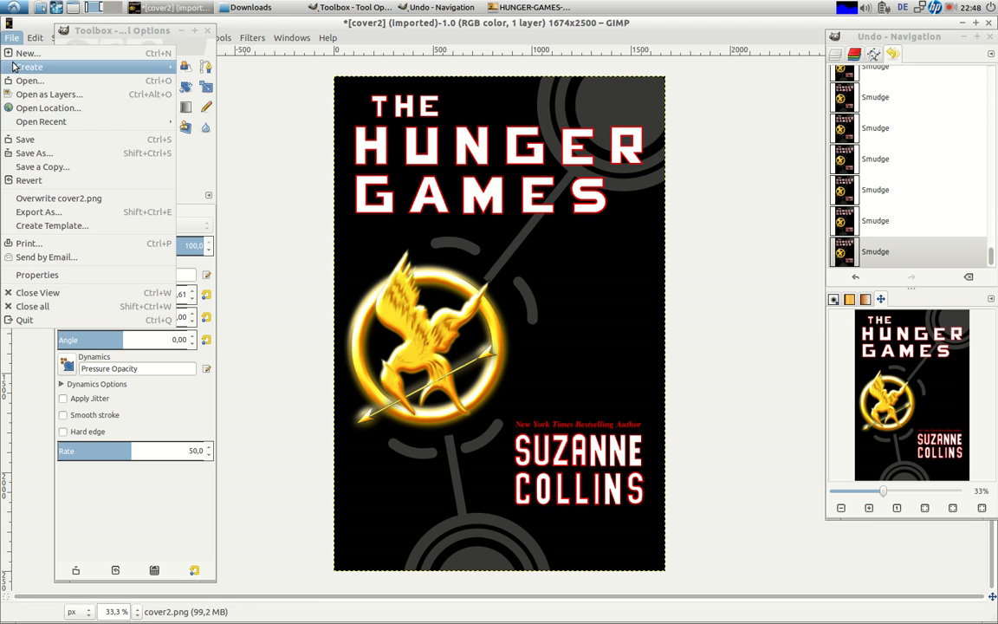
pyautogui.click(39, 213)
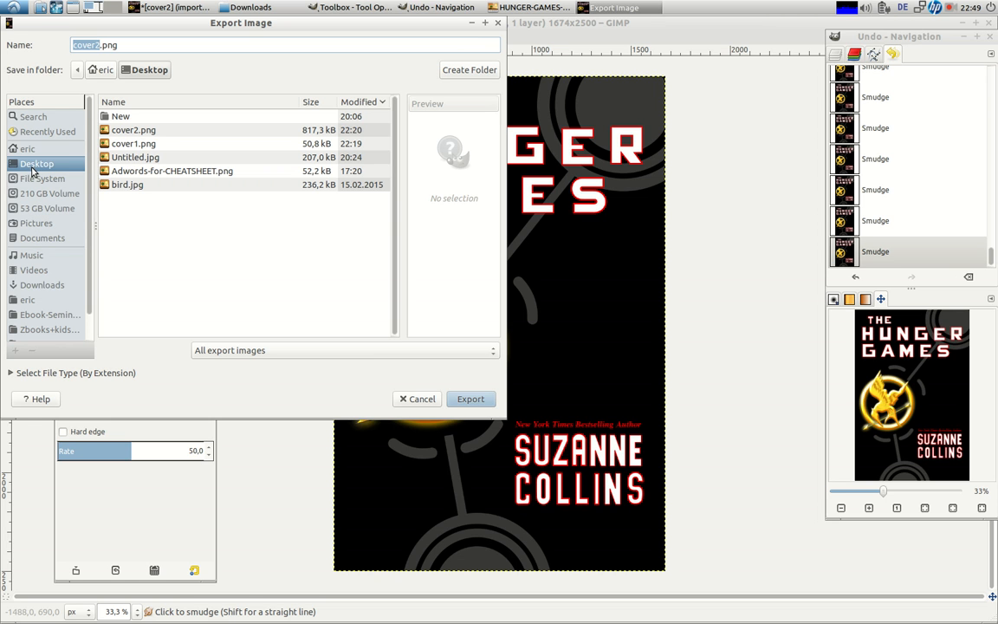
pyautogui.click(41, 288)
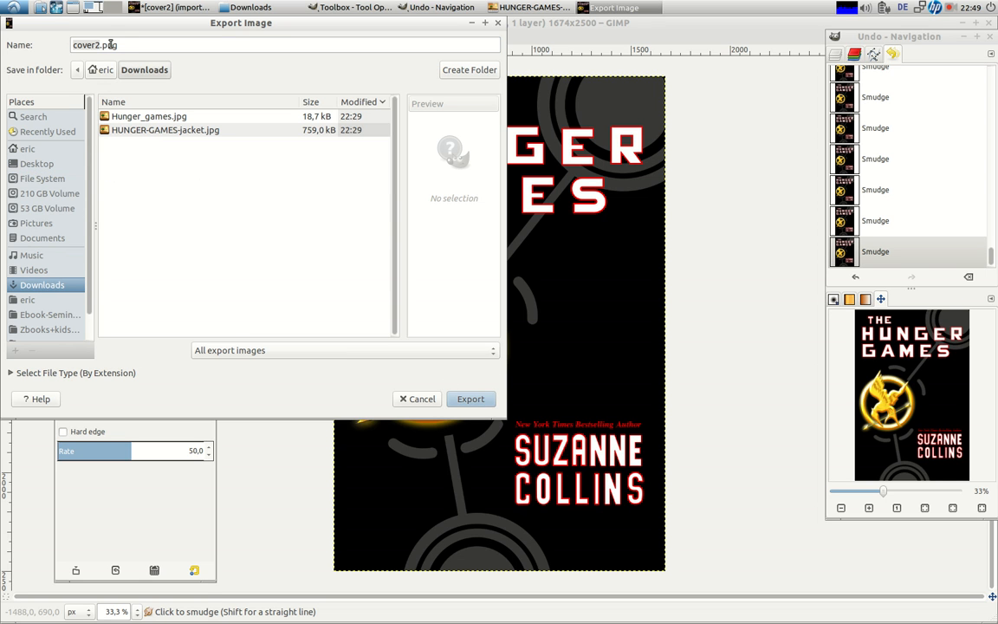
pyautogui.press('BackSpace')
pyautogui.press('BackSpace')
pyautogui.press('BackSpace')
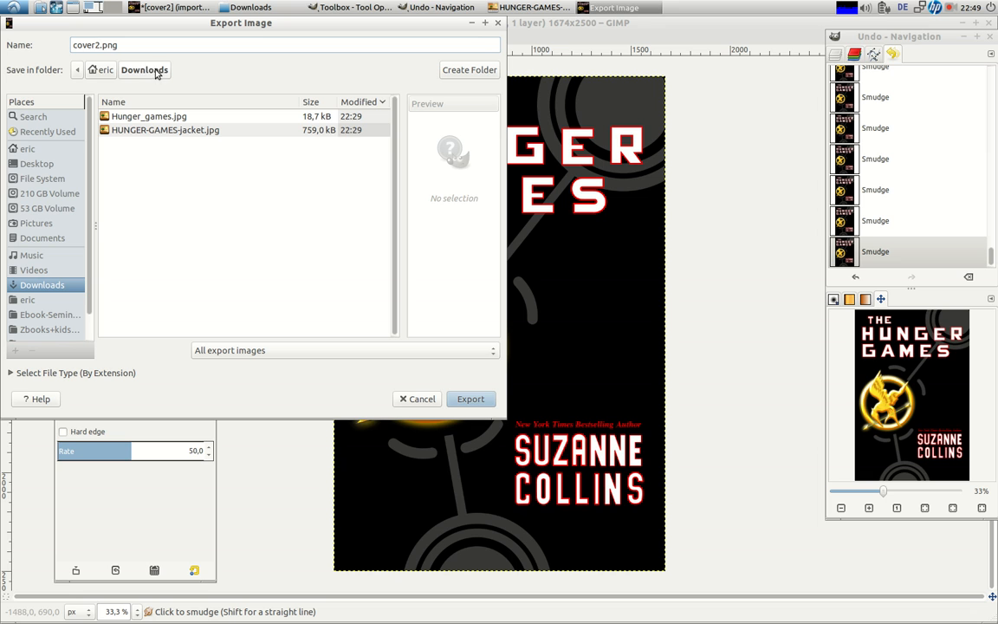
pyautogui.write('jpg')
pyautogui.click(470, 400)
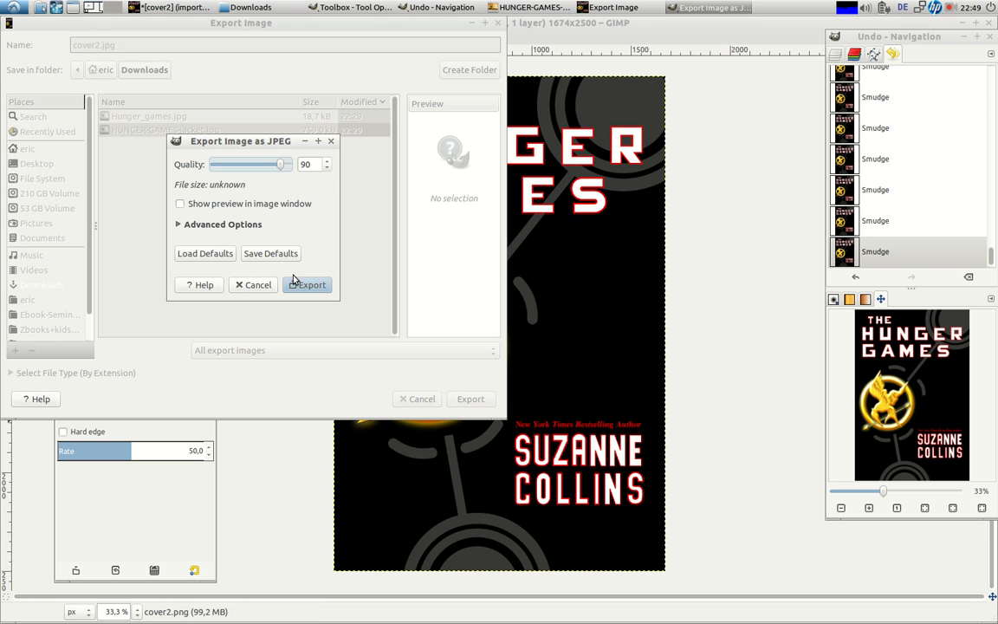
pyautogui.click(300, 285)
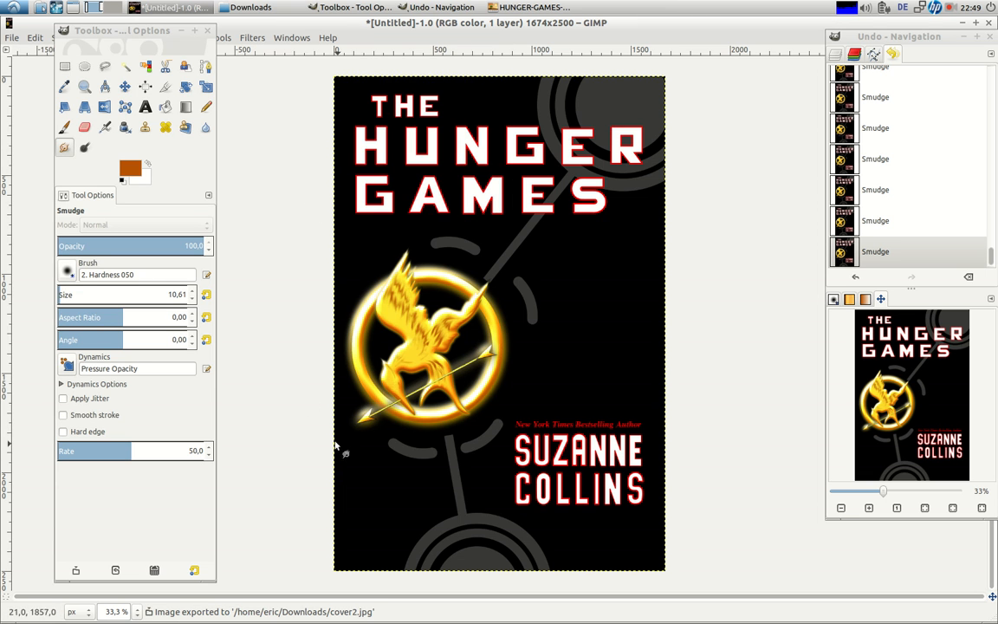
# Place the reference viewer beside the cover and compare the design with HUNGER-GAMES-jacket.jpg and Hunger_games.jpg.
pyautogui.click(528, 7)
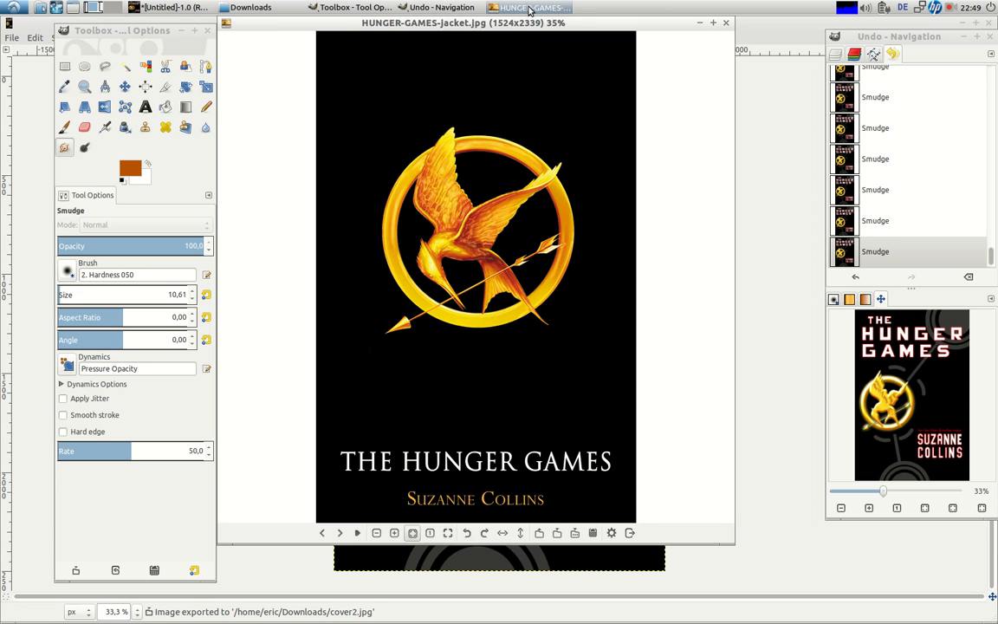
pyautogui.moveTo(485, 25); pyautogui.dragTo(294, 25)
pyautogui.moveTo(539, 545); pyautogui.dragTo(404, 588)
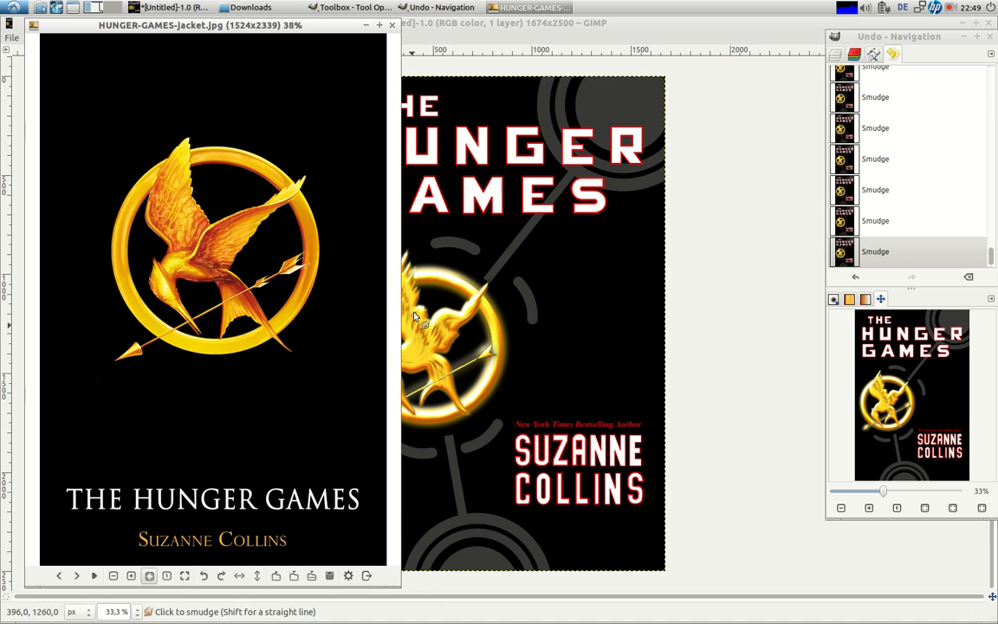
pyautogui.click(59, 575)
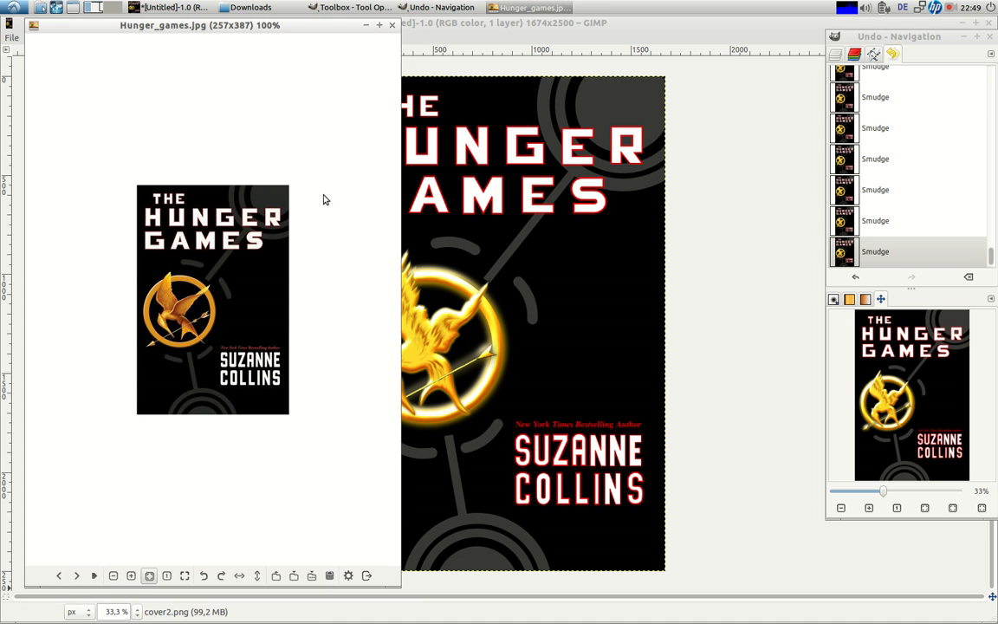
pyautogui.moveTo(303, 26); pyautogui.dragTo(233, 38)
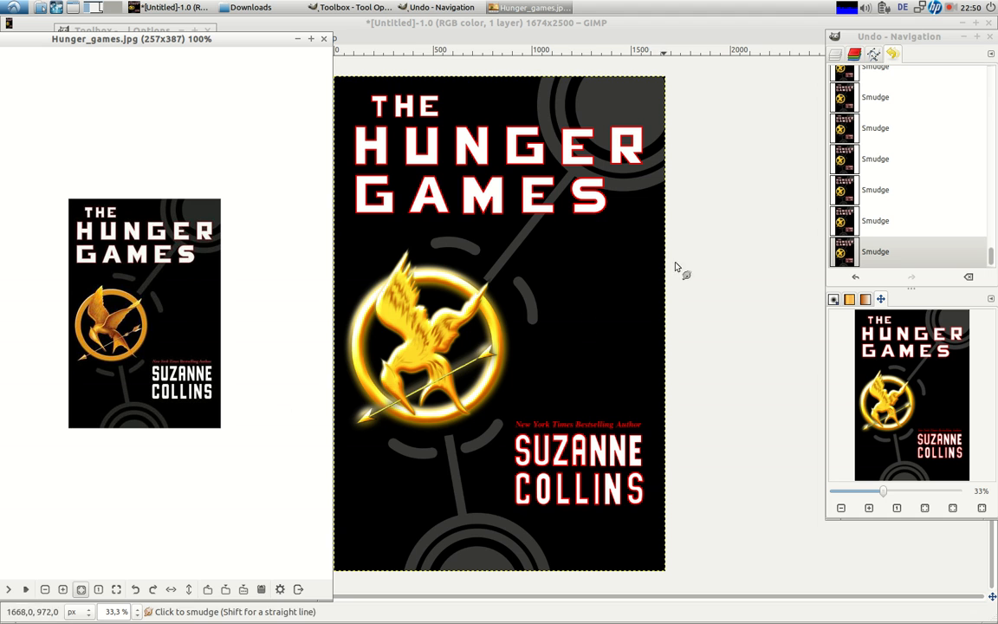
pyautogui.click(950, 9)
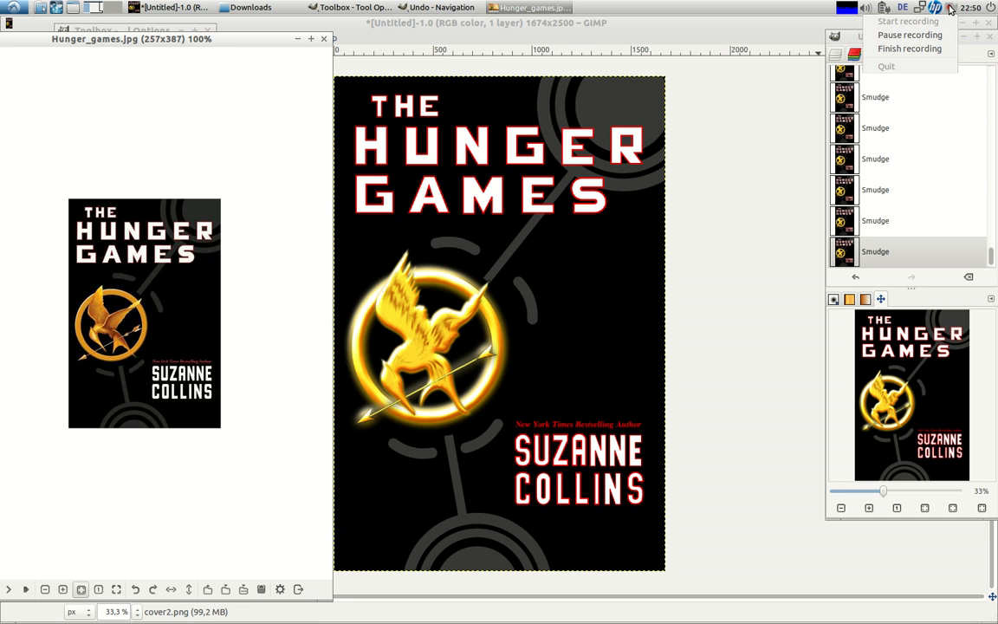